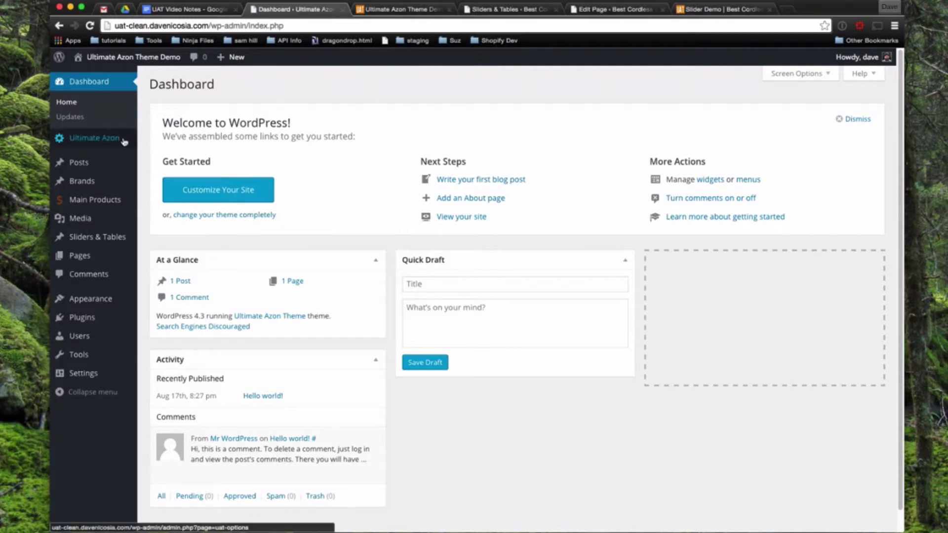
Reveal the Ultimate Azon flyout submenu from the Dashboard's admin sidebar.
{"action": "mouse_move", "coordinate": [118, 142]}
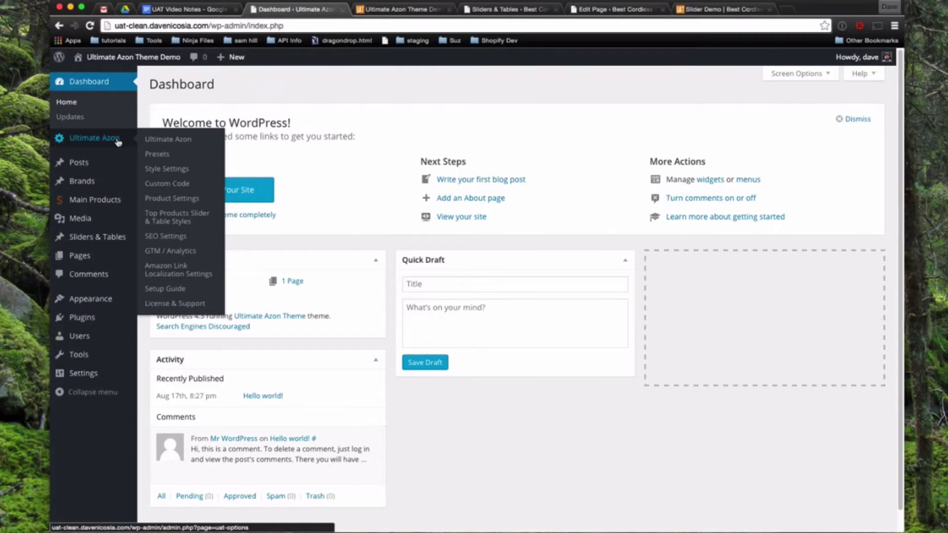
Open the Ultimate Azon General Settings page and toggle the Setup Guide off and back on.
{"action": "left_click", "coordinate": [167, 142]}
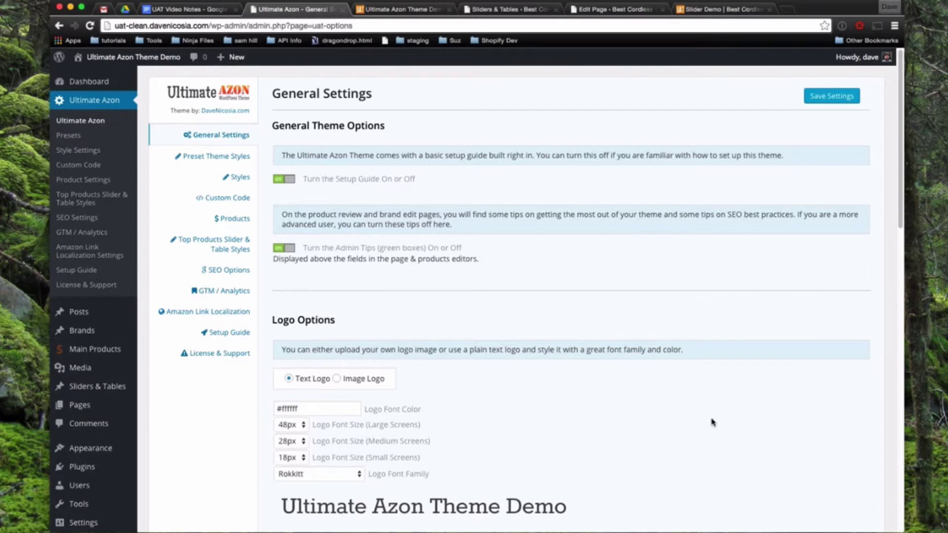
{"action": "left_click", "coordinate": [289, 180]}
{"action": "left_click", "coordinate": [289, 179]}
Scroll down to the Logo Options and preview the site's front end before returning.
{"action": "scroll", "coordinate": [509, 423], "scroll_direction": "down", "scroll_amount": 2}
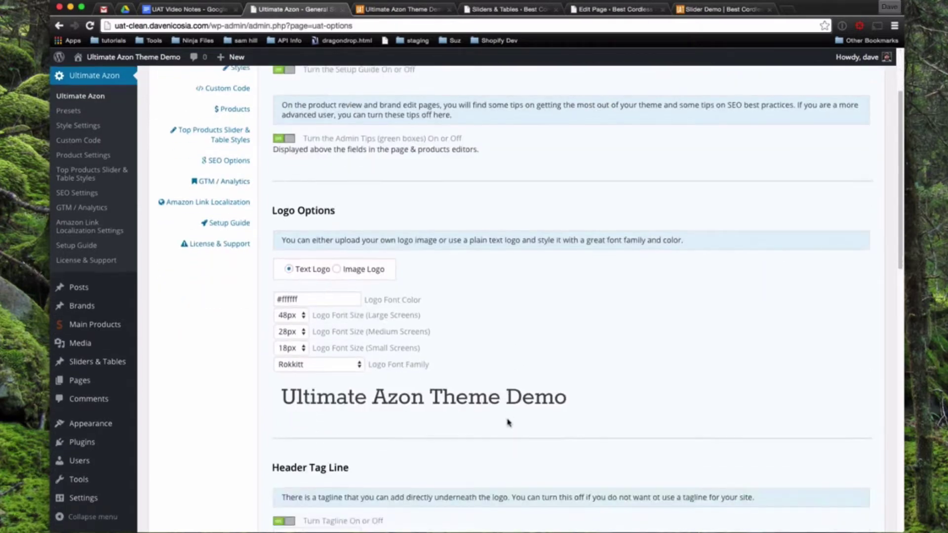
{"action": "left_click", "coordinate": [422, 11]}
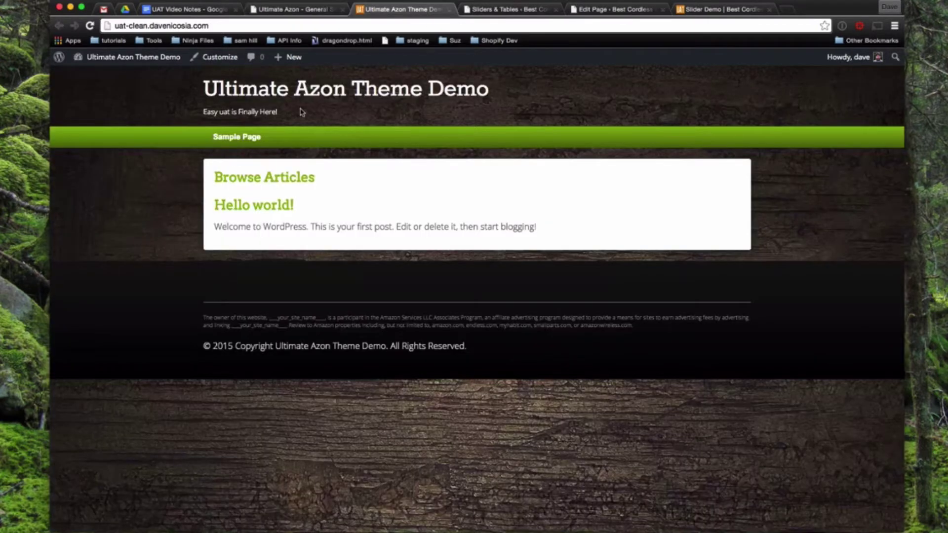
{"action": "left_click", "coordinate": [309, 10]}
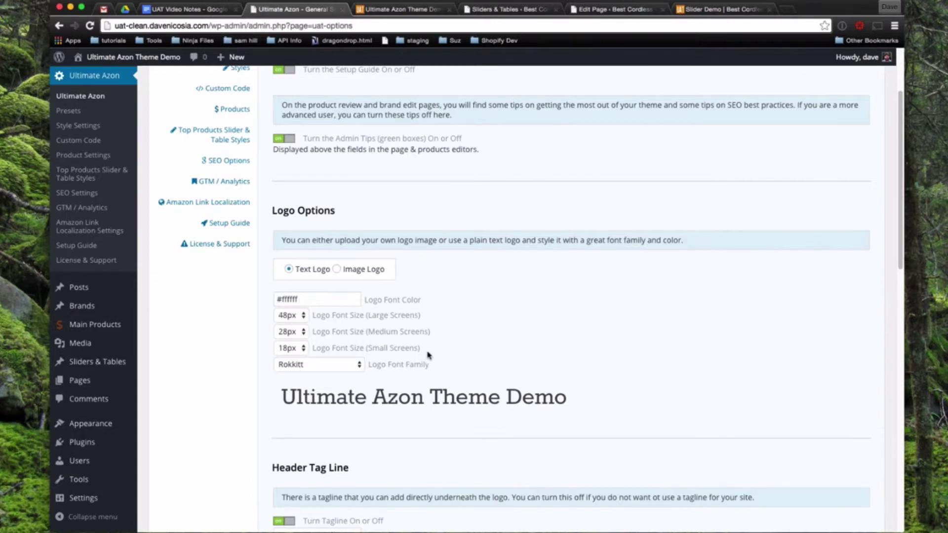
Switch the logo from the Rokkitt text logo to Image Logo, briefly opening the Upload Logo window.
{"action": "left_click", "coordinate": [358, 364]}
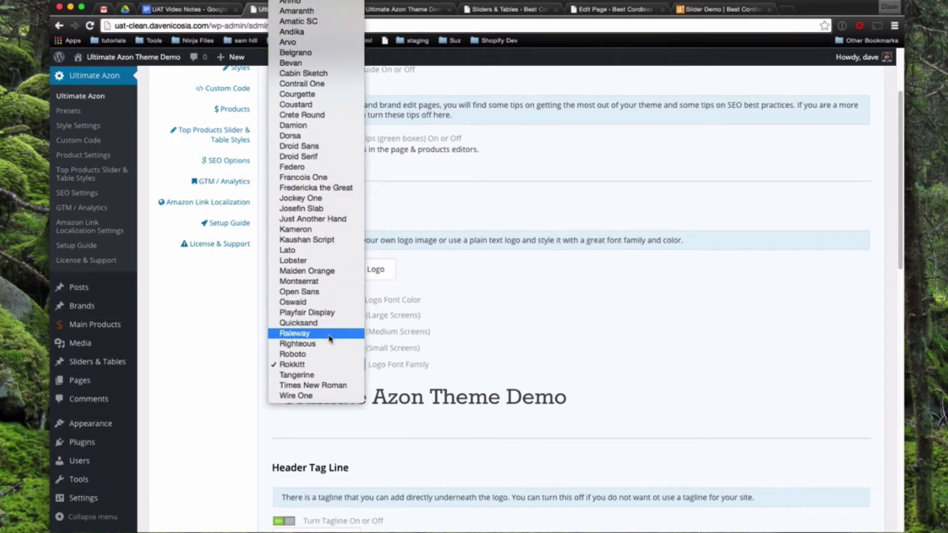
{"action": "left_click", "coordinate": [456, 364]}
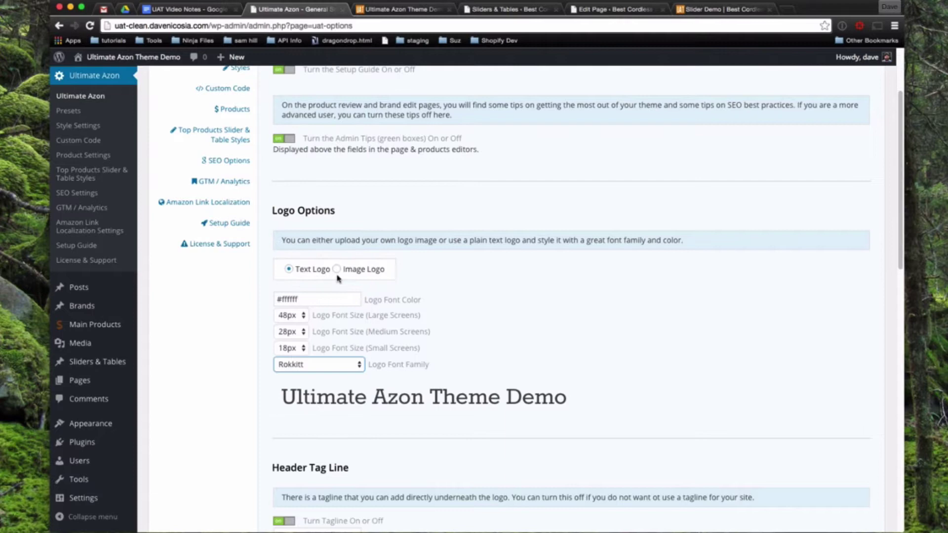
{"action": "left_click", "coordinate": [336, 270]}
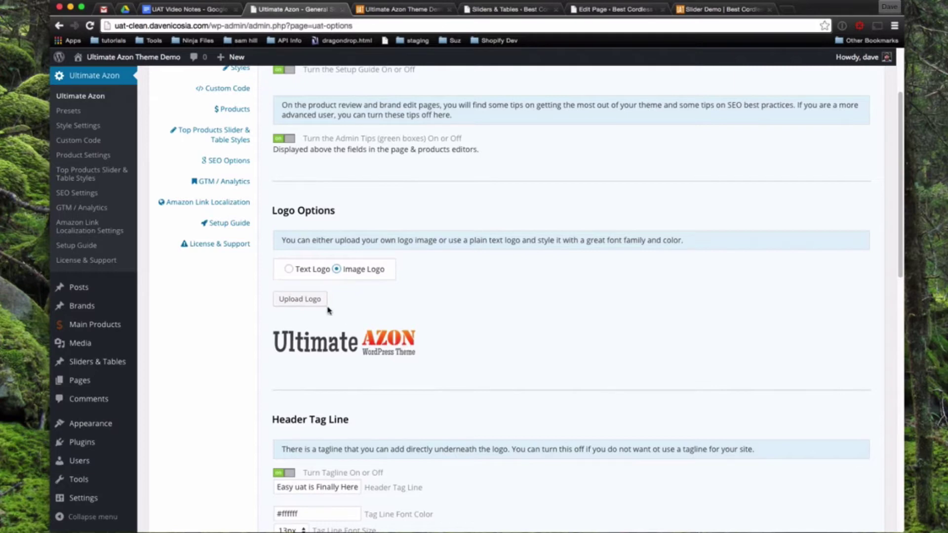
{"action": "left_click", "coordinate": [316, 305]}
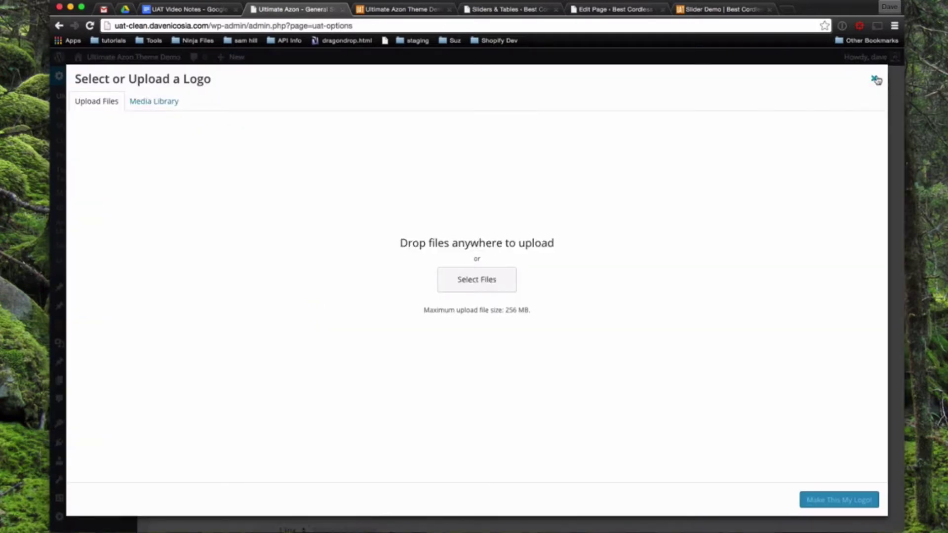
{"action": "left_click", "coordinate": [873, 81]}
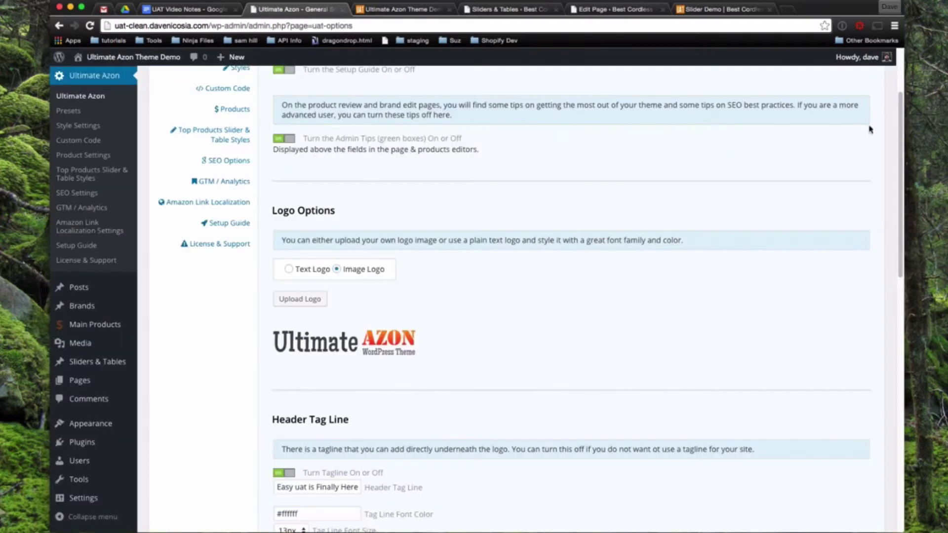
{"action": "scroll", "coordinate": [869, 143], "scroll_direction": "down", "scroll_amount": 5}
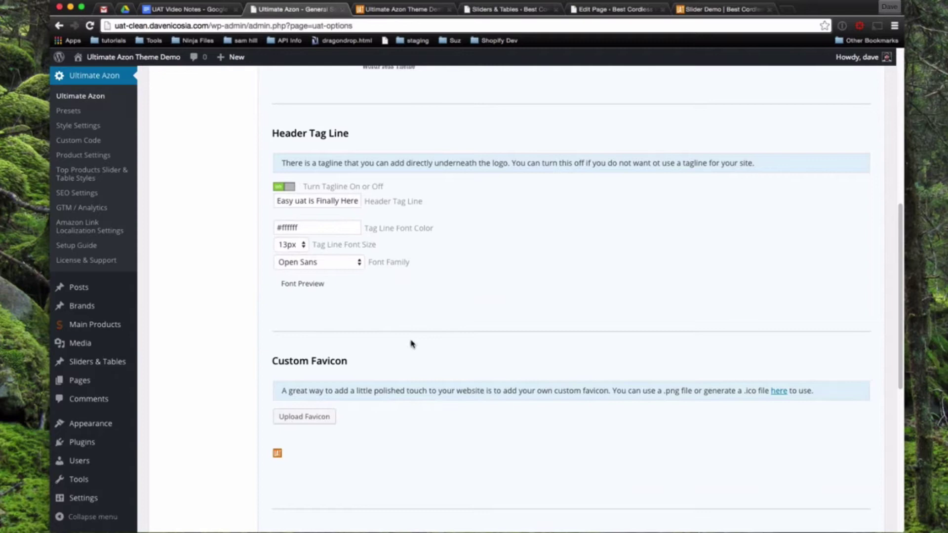
{"action": "scroll", "coordinate": [412, 348], "scroll_direction": "down", "scroll_amount": 3}
{"action": "scroll", "coordinate": [354, 328], "scroll_direction": "down", "scroll_amount": 2}
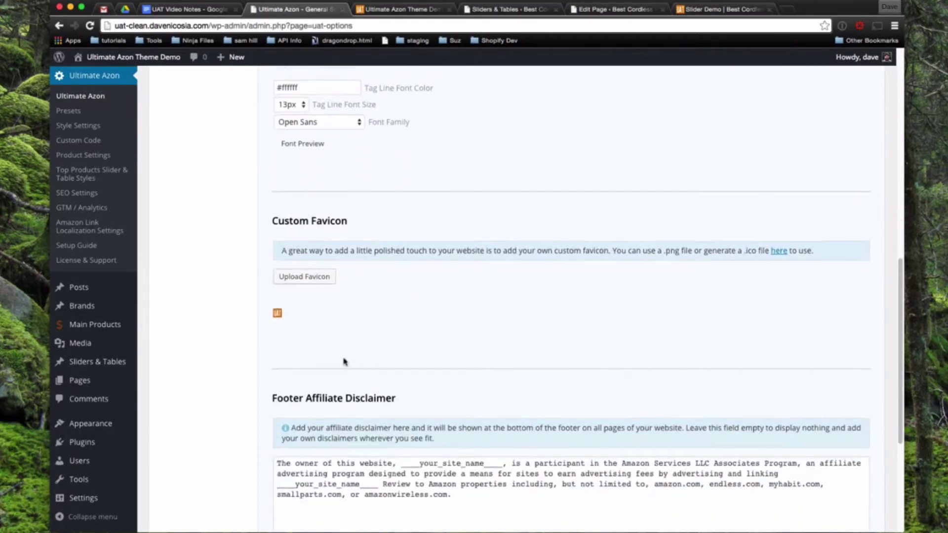
{"action": "left_click", "coordinate": [408, 8]}
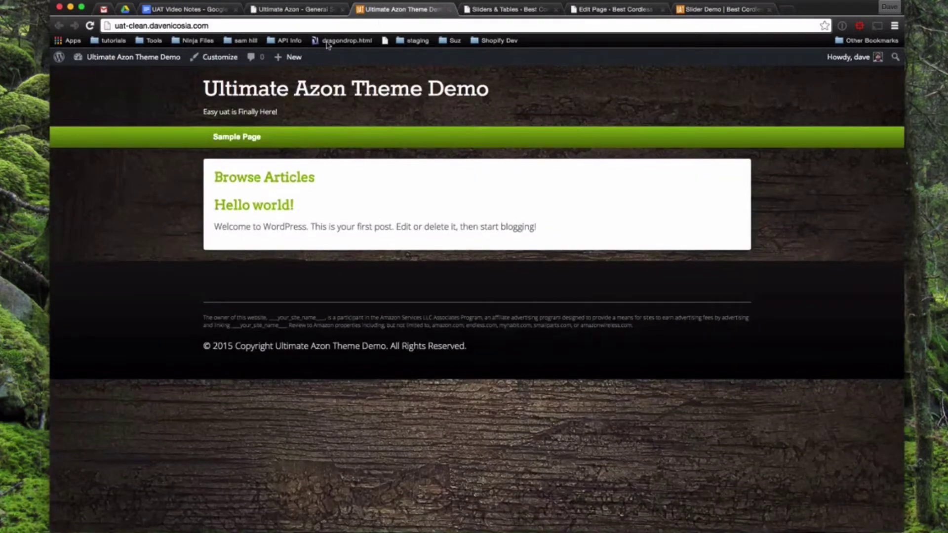
{"action": "left_click", "coordinate": [314, 9]}
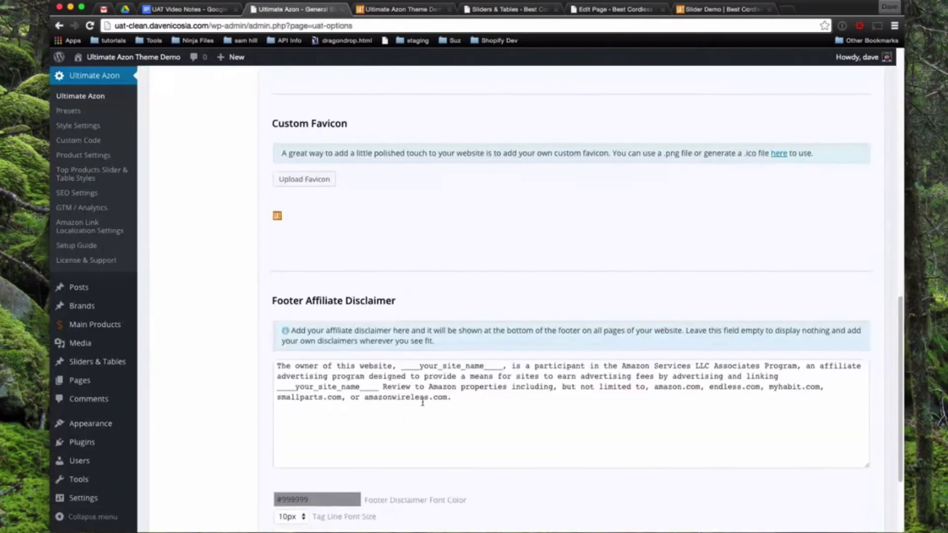
{"action": "left_click_drag", "start_coordinate": [400, 366], "coordinate": [503, 366]}
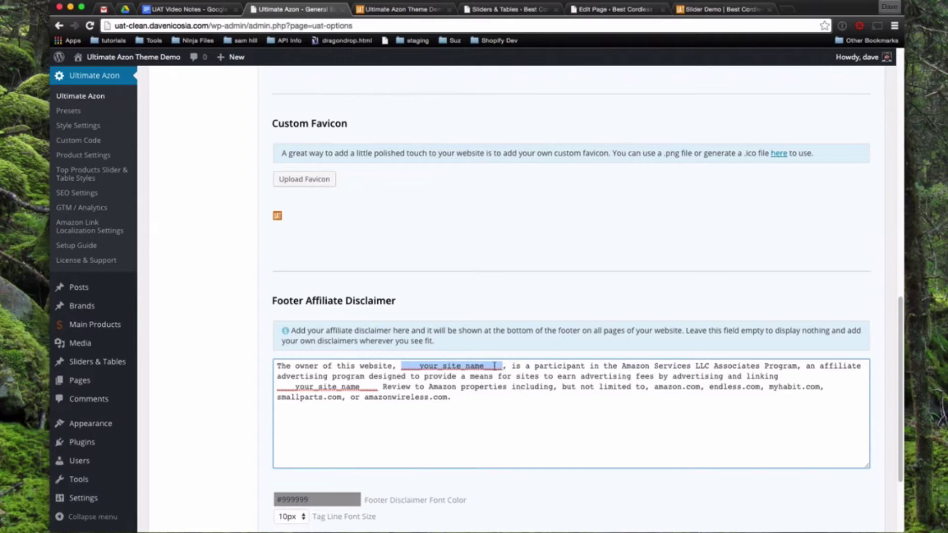
{"action": "scroll", "coordinate": [487, 440], "scroll_direction": "down", "scroll_amount": 5}
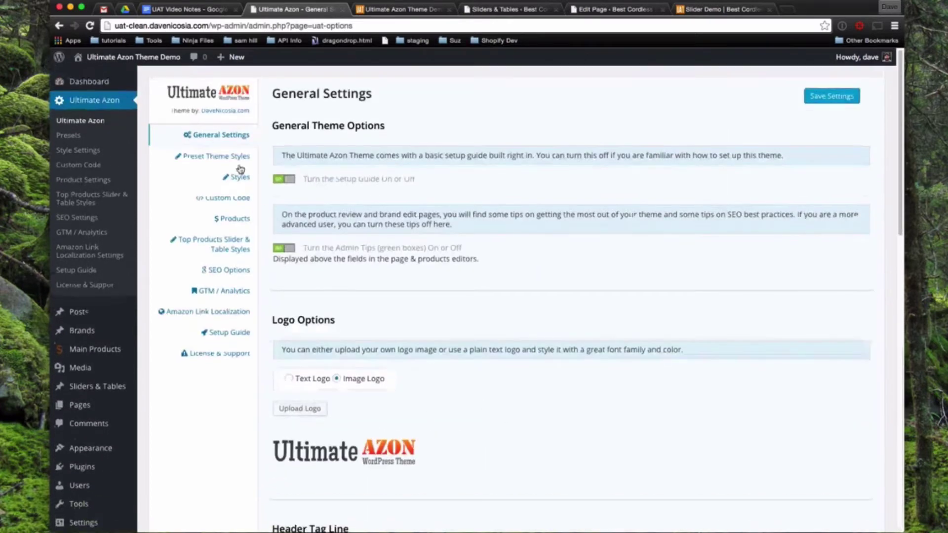
Activate the Blueberry Bonanza preset theme style, confirming the override of the current styles.
{"action": "left_click", "coordinate": [235, 157]}
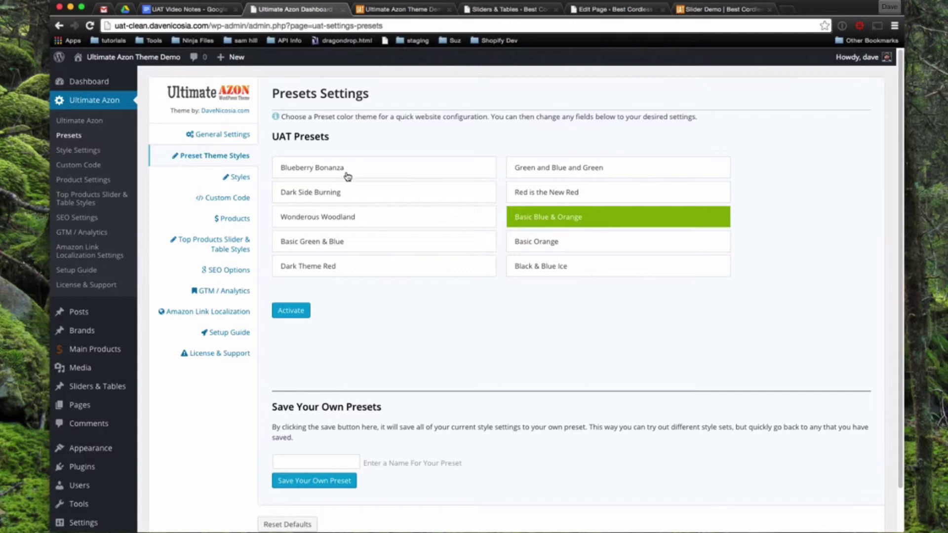
{"action": "left_click", "coordinate": [348, 176]}
{"action": "left_click", "coordinate": [291, 310]}
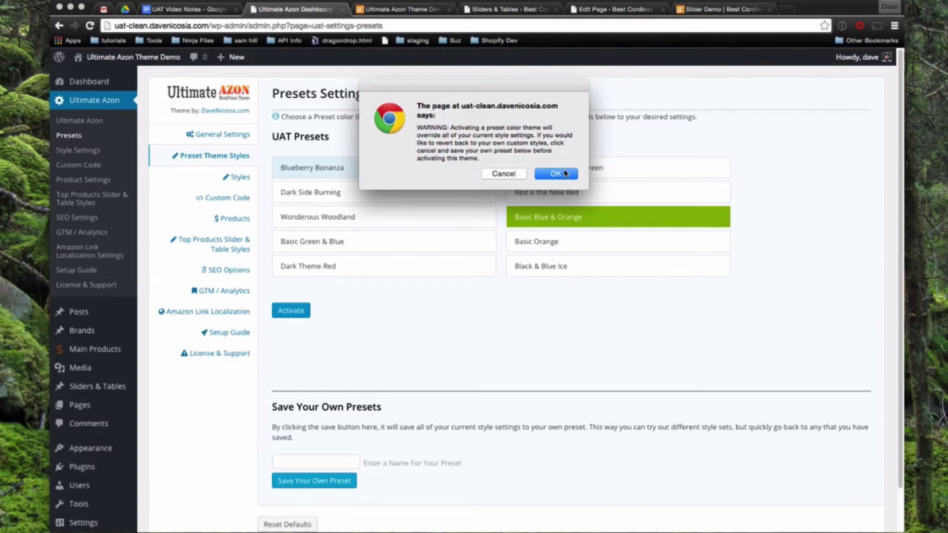
{"action": "left_click", "coordinate": [566, 173]}
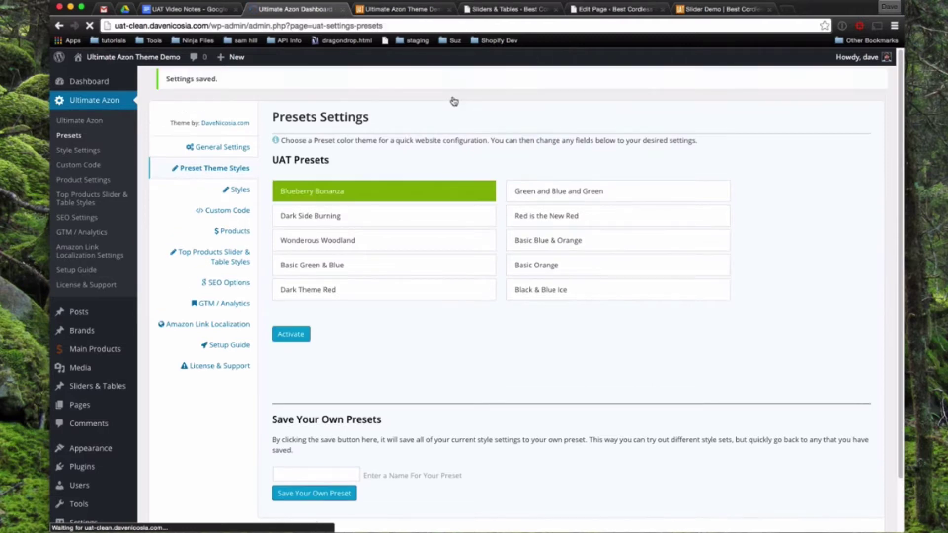
{"action": "left_click", "coordinate": [409, 11]}
{"action": "left_click", "coordinate": [90, 26]}
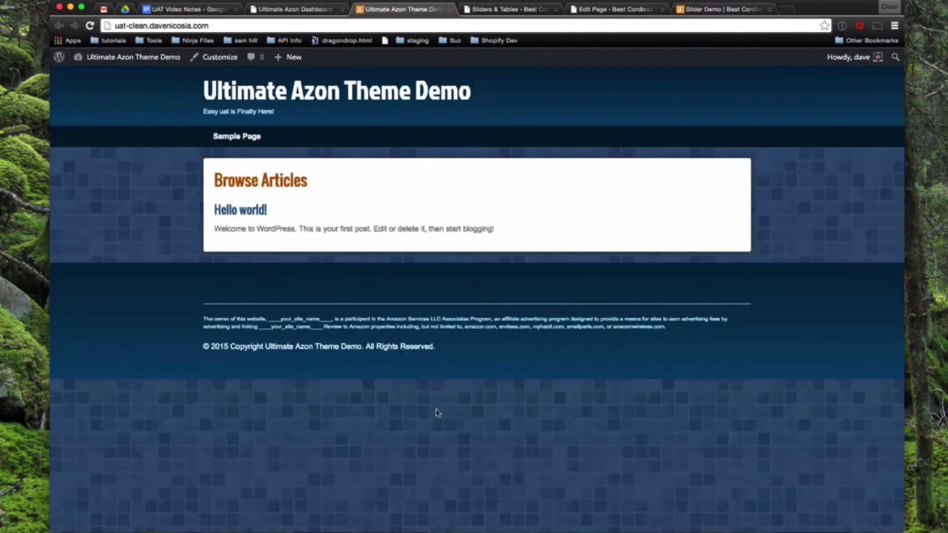
{"action": "left_click", "coordinate": [306, 10]}
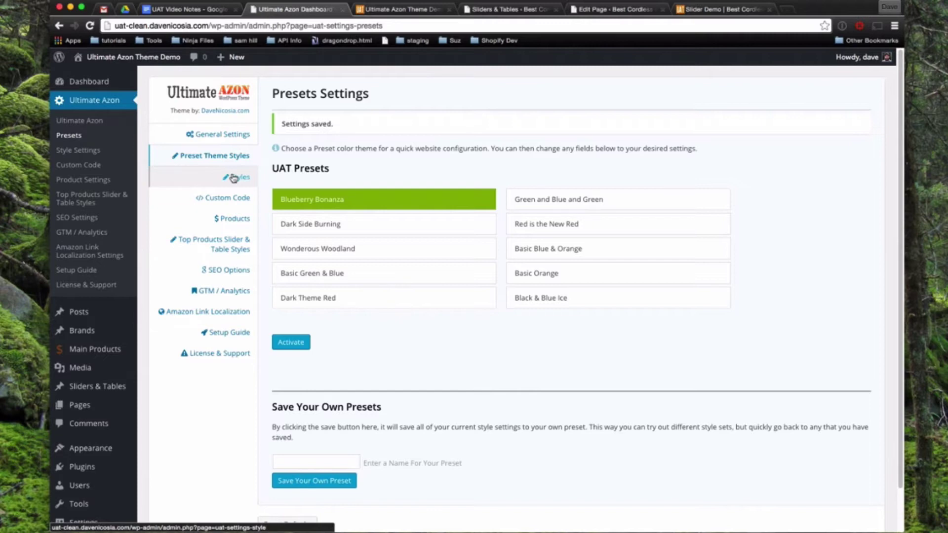
{"action": "scroll", "coordinate": [555, 379], "scroll_direction": "down", "scroll_amount": 2}
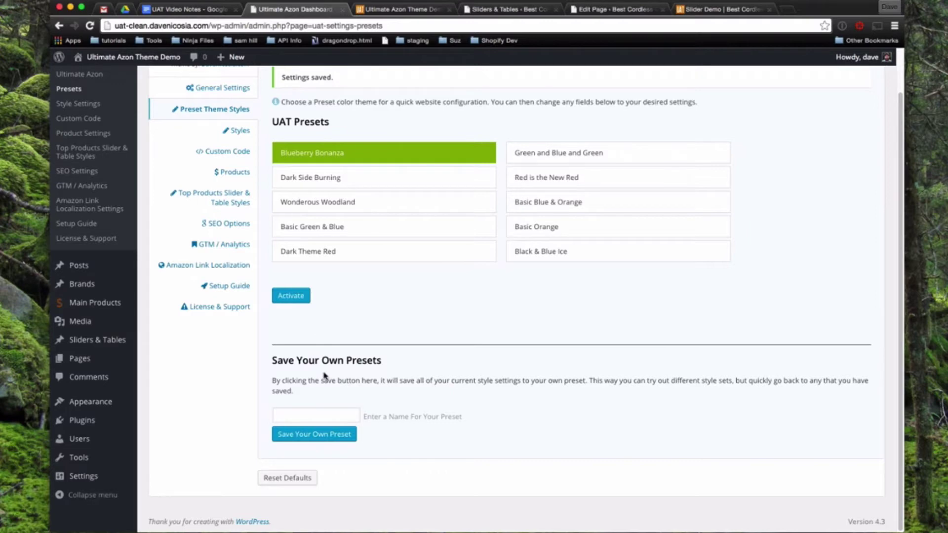
{"action": "scroll", "coordinate": [324, 376], "scroll_direction": "up", "scroll_amount": 2}
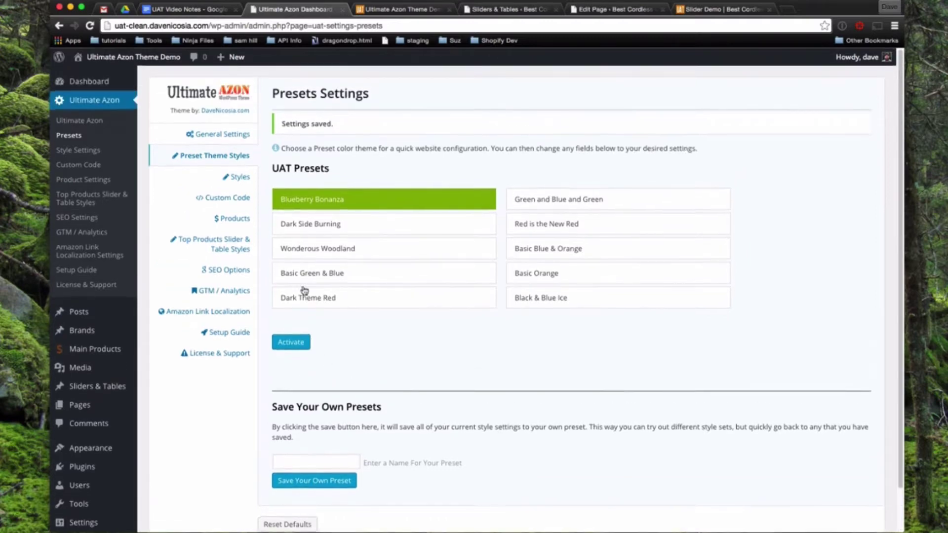
Open Style Settings and scroll down through all its options to the bottom.
{"action": "left_click", "coordinate": [237, 179]}
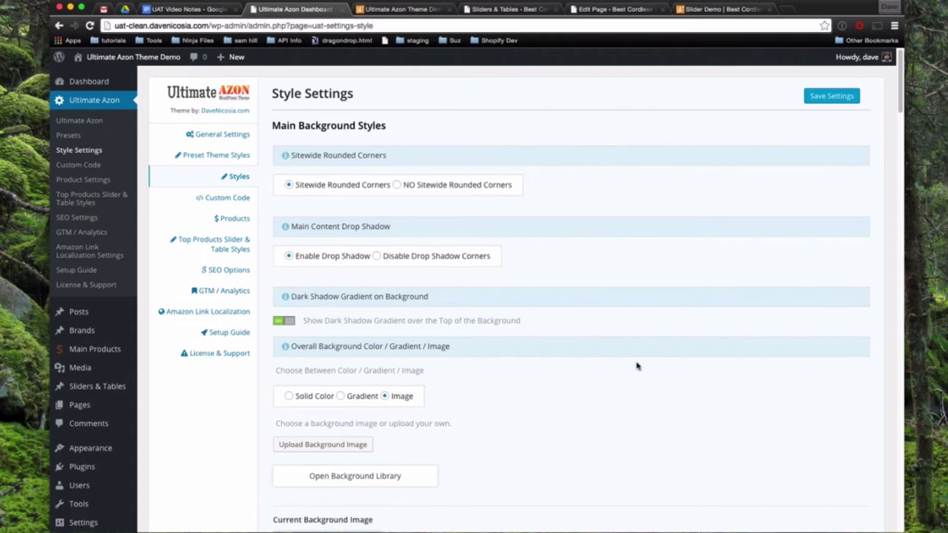
{"action": "scroll", "coordinate": [638, 366], "scroll_direction": "down", "scroll_amount": 7}
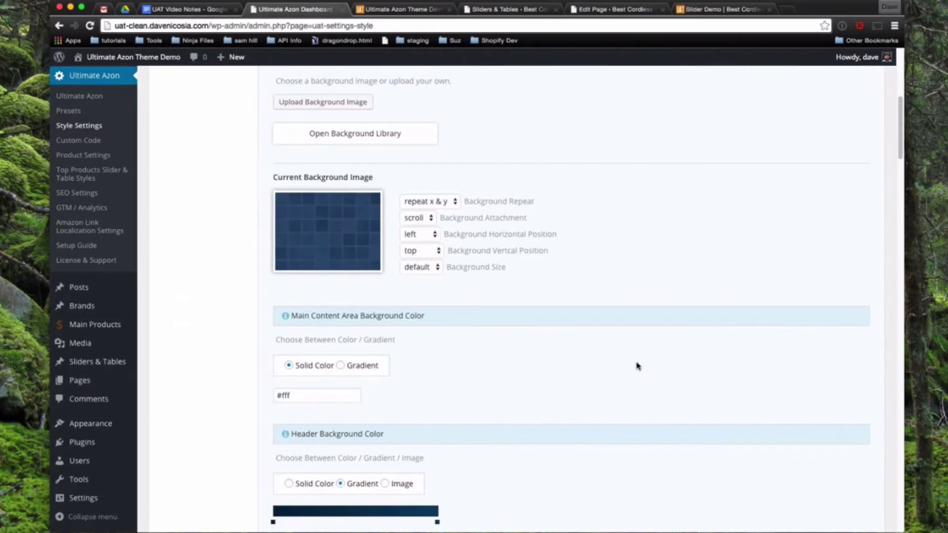
{"action": "scroll", "coordinate": [638, 366], "scroll_direction": "down", "scroll_amount": 5}
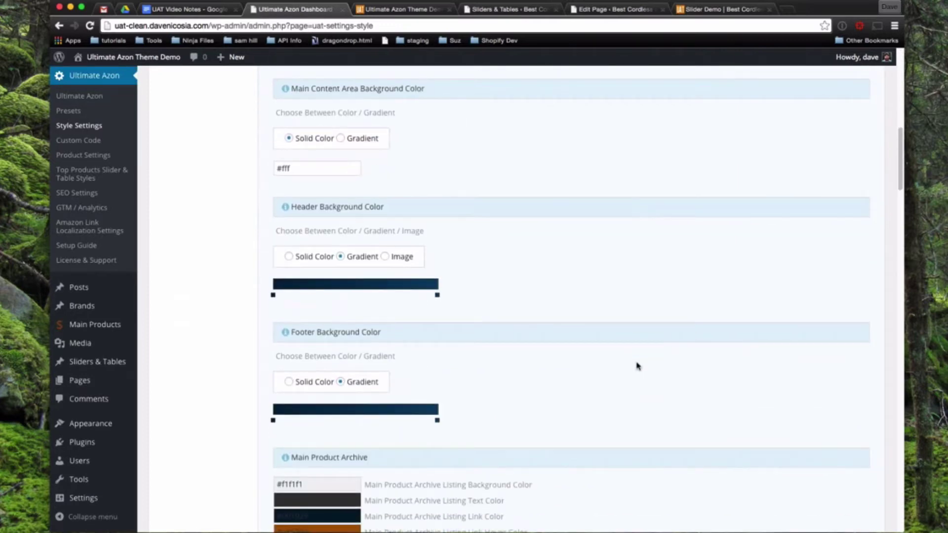
{"action": "scroll", "coordinate": [638, 366], "scroll_direction": "down", "scroll_amount": 6}
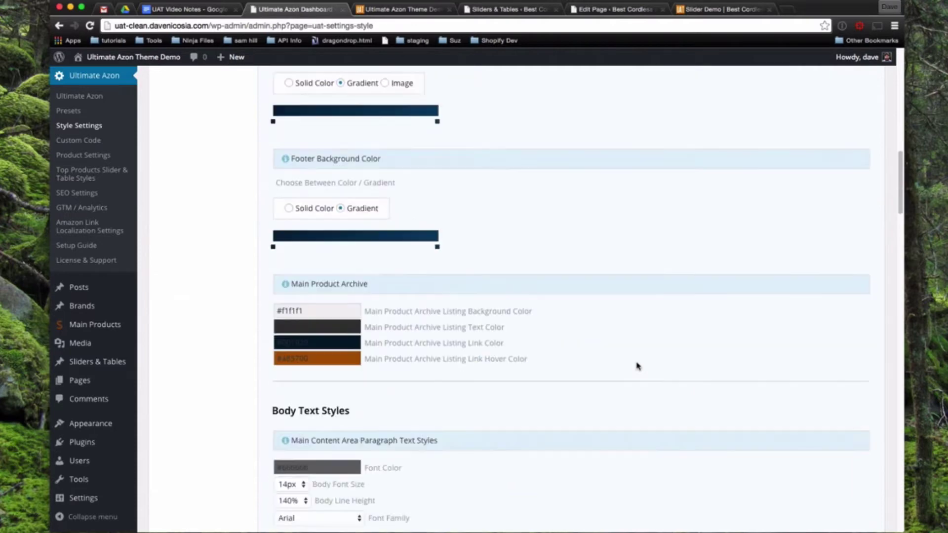
{"action": "scroll", "coordinate": [638, 366], "scroll_direction": "down", "scroll_amount": 5}
{"action": "scroll", "coordinate": [637, 366], "scroll_direction": "up", "scroll_amount": 1}
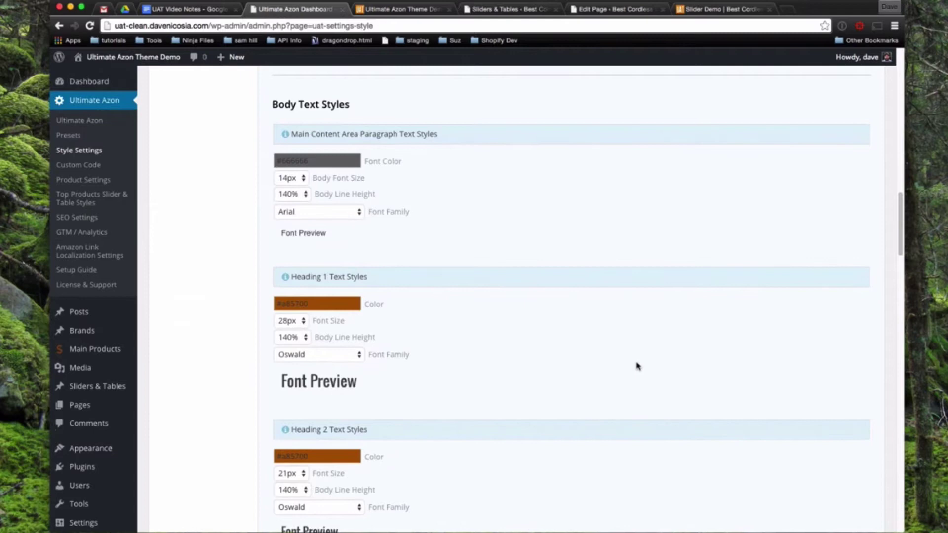
{"action": "scroll", "coordinate": [637, 365], "scroll_direction": "down", "scroll_amount": 14}
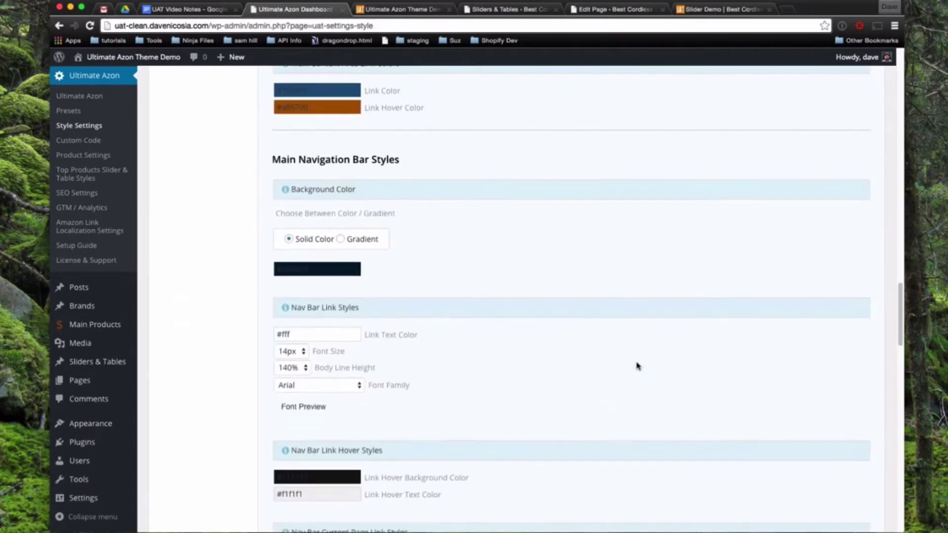
{"action": "scroll", "coordinate": [637, 366], "scroll_direction": "down", "scroll_amount": 9}
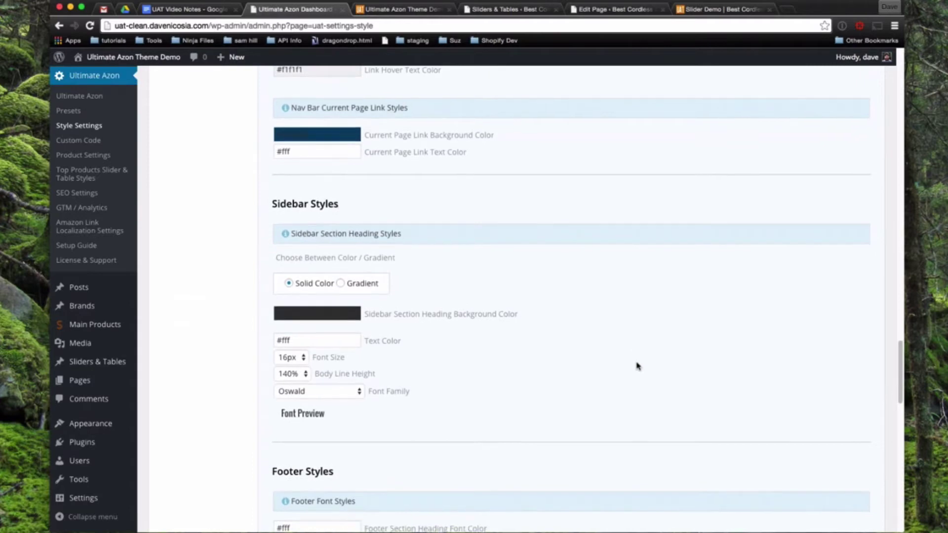
{"action": "scroll", "coordinate": [637, 366], "scroll_direction": "down", "scroll_amount": 2}
{"action": "scroll", "coordinate": [636, 366], "scroll_direction": "down", "scroll_amount": 7}
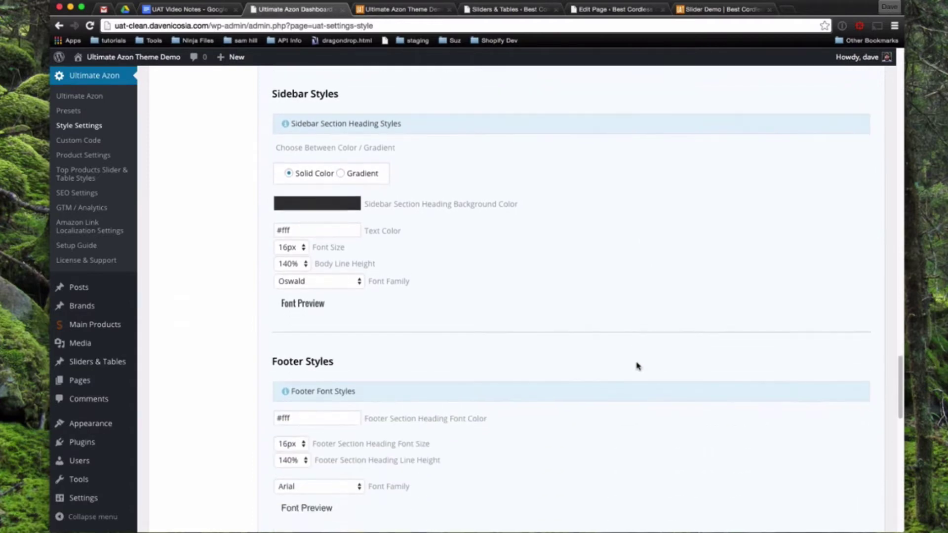
{"action": "scroll", "coordinate": [637, 366], "scroll_direction": "up", "scroll_amount": 1}
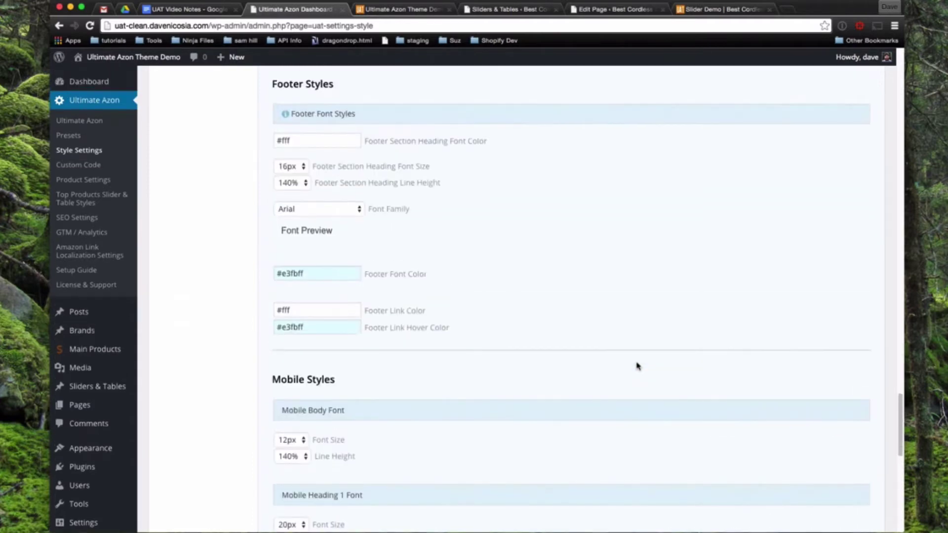
{"action": "scroll", "coordinate": [637, 366], "scroll_direction": "down", "scroll_amount": 4}
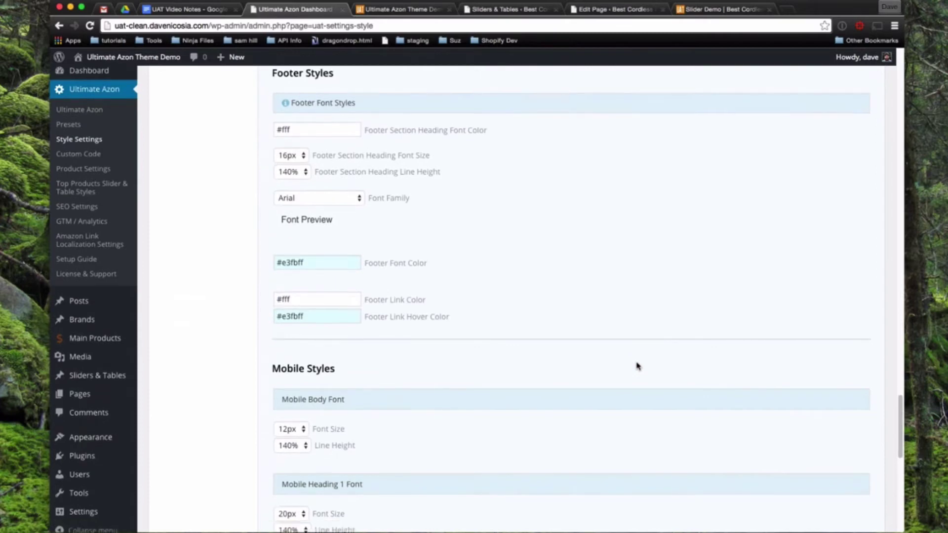
{"action": "scroll", "coordinate": [637, 366], "scroll_direction": "down", "scroll_amount": 1}
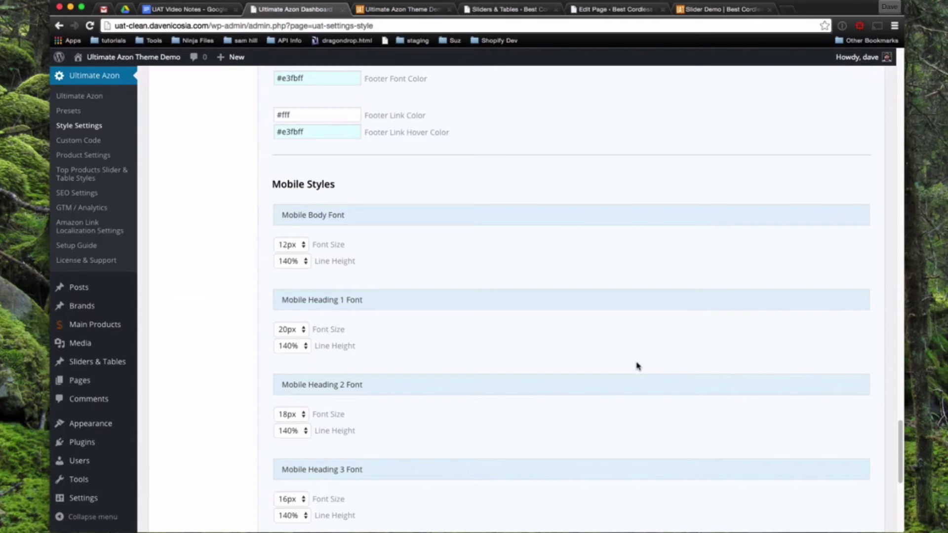
{"action": "scroll", "coordinate": [638, 366], "scroll_direction": "down", "scroll_amount": 5}
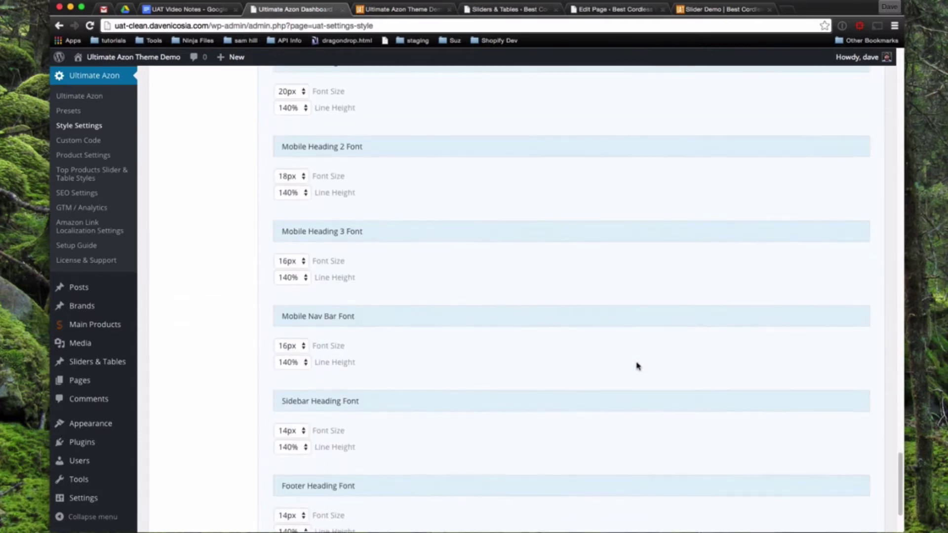
{"action": "scroll", "coordinate": [638, 366], "scroll_direction": "down", "scroll_amount": 3}
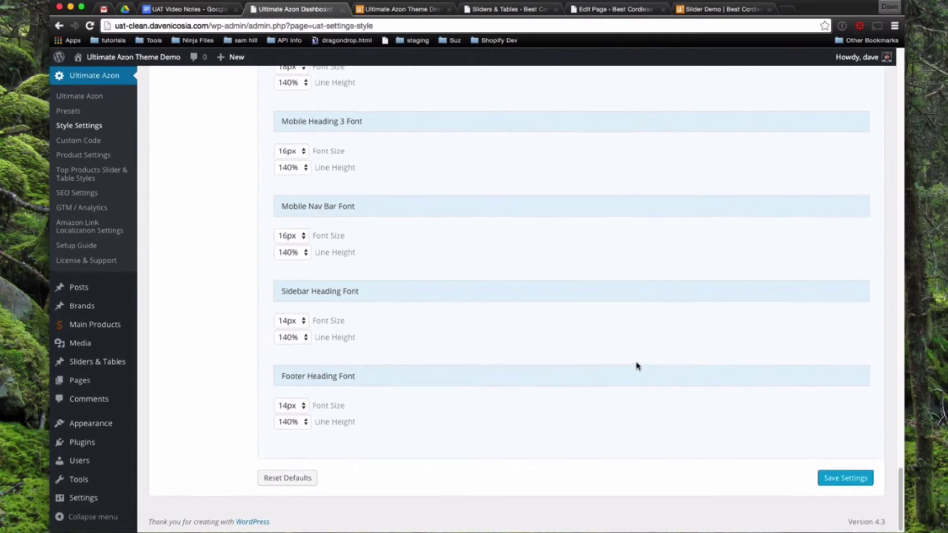
{"action": "scroll", "coordinate": [637, 365], "scroll_direction": "up", "scroll_amount": 4}
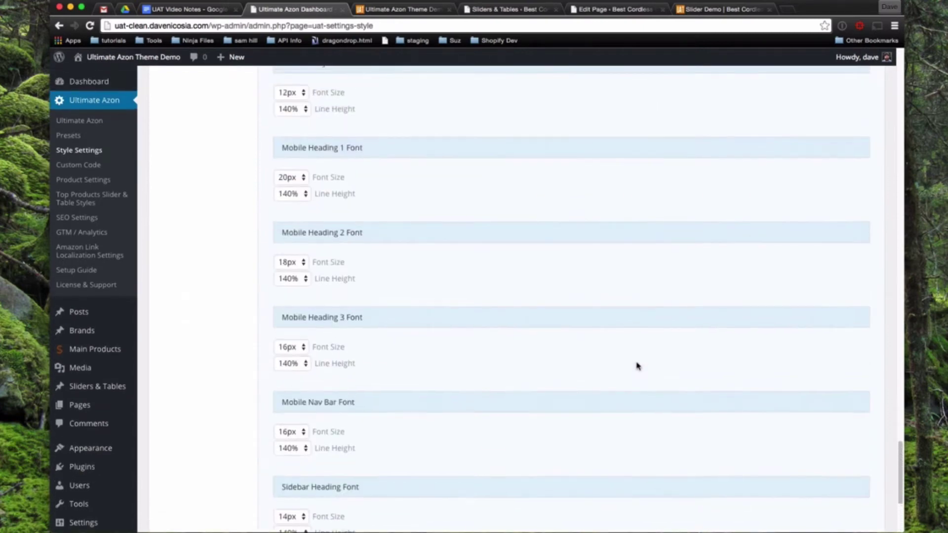
{"action": "scroll", "coordinate": [637, 365], "scroll_direction": "down", "scroll_amount": 3}
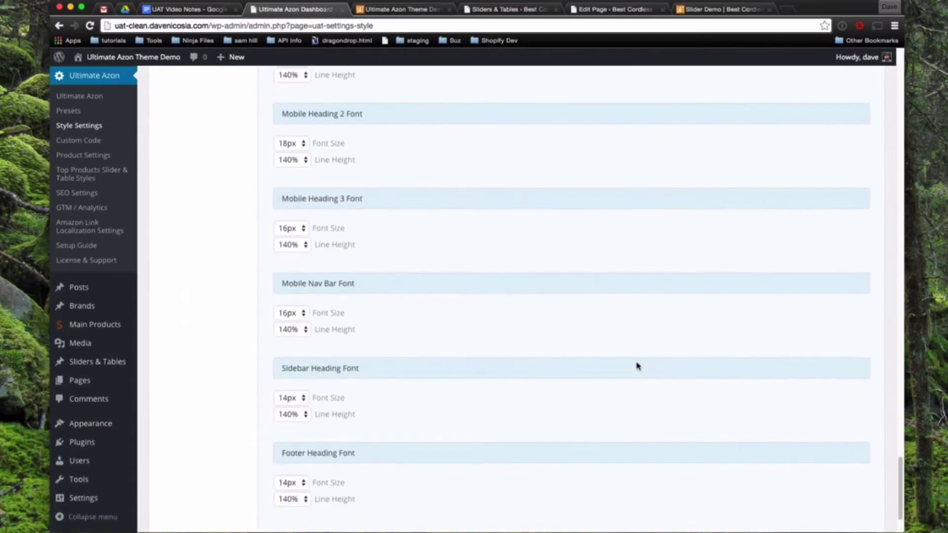
{"action": "scroll", "coordinate": [637, 366], "scroll_direction": "down", "scroll_amount": 2}
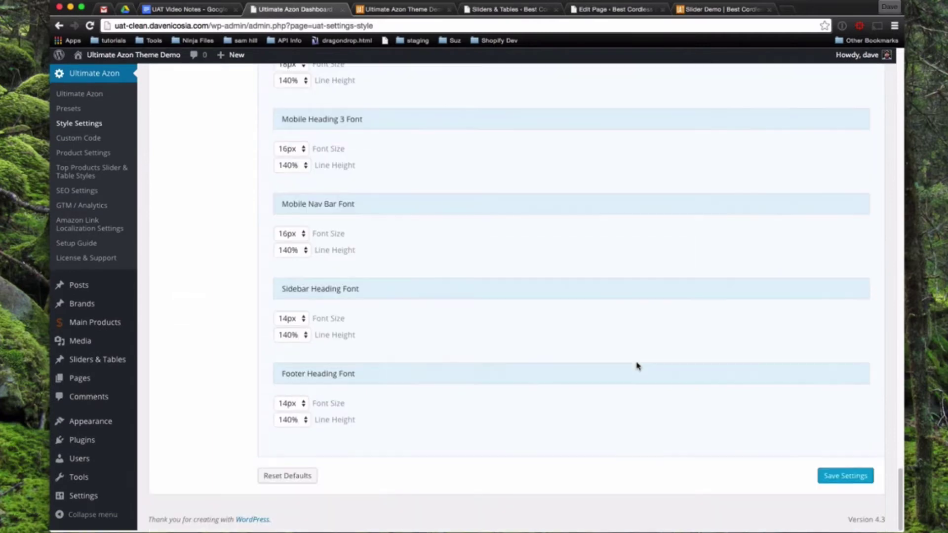
Return to the top of Style Settings and open the Custom Code Settings page.
{"action": "scroll", "coordinate": [638, 365], "scroll_direction": "up", "scroll_amount": 6}
{"action": "scroll", "coordinate": [637, 366], "scroll_direction": "up", "scroll_amount": 15}
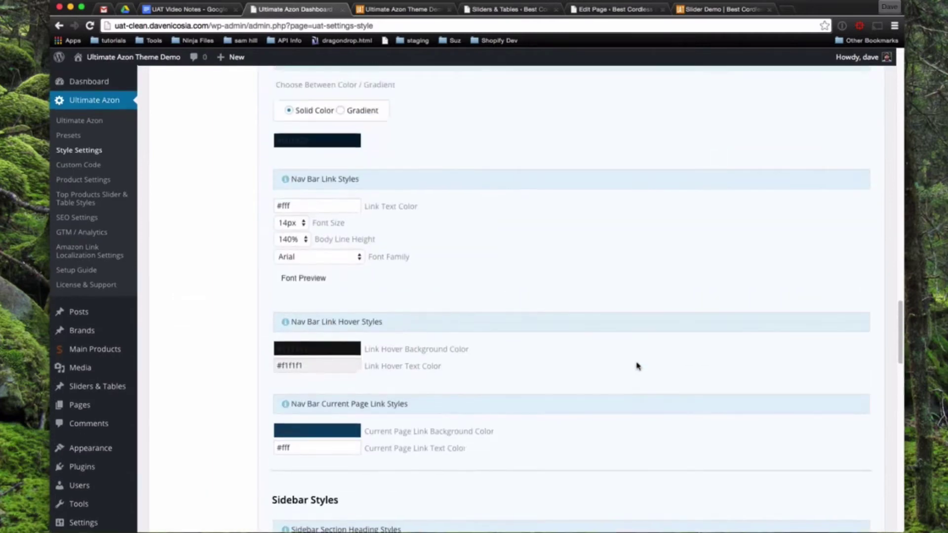
{"action": "scroll", "coordinate": [637, 366], "scroll_direction": "up", "scroll_amount": 12}
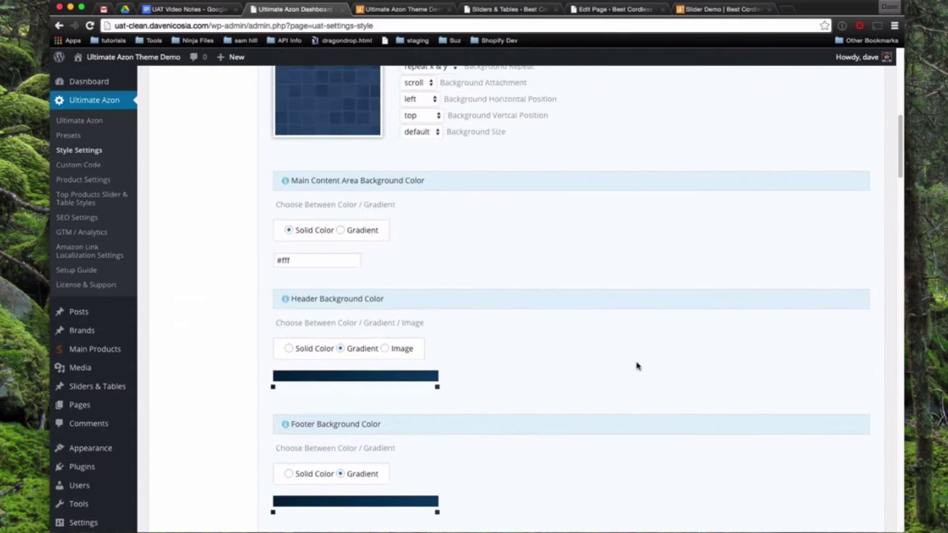
{"action": "scroll", "coordinate": [637, 365], "scroll_direction": "up", "scroll_amount": 2}
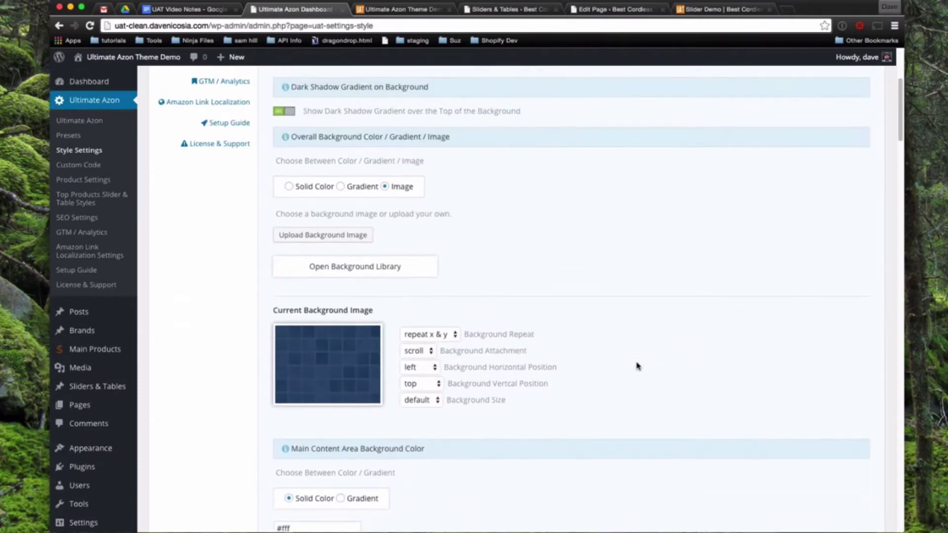
{"action": "scroll", "coordinate": [637, 365], "scroll_direction": "up", "scroll_amount": 8}
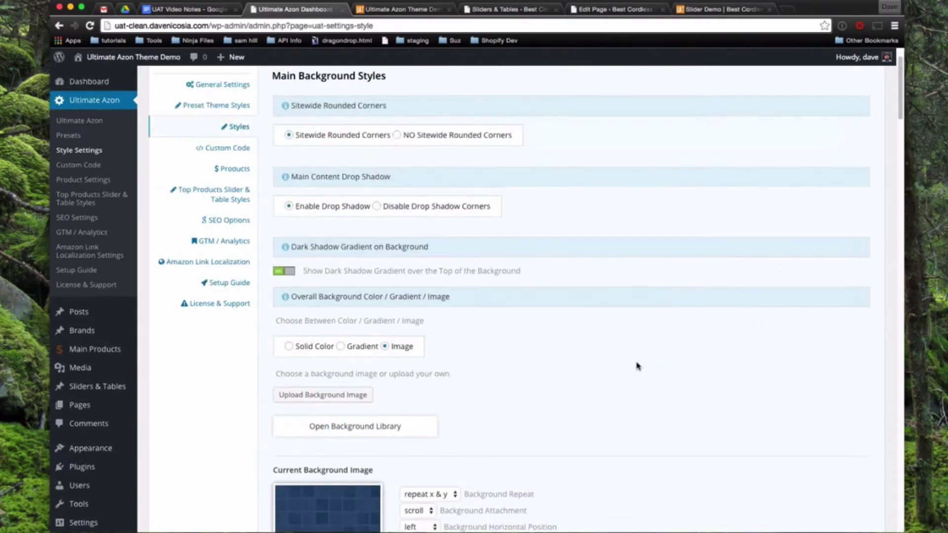
{"action": "left_click", "coordinate": [226, 200]}
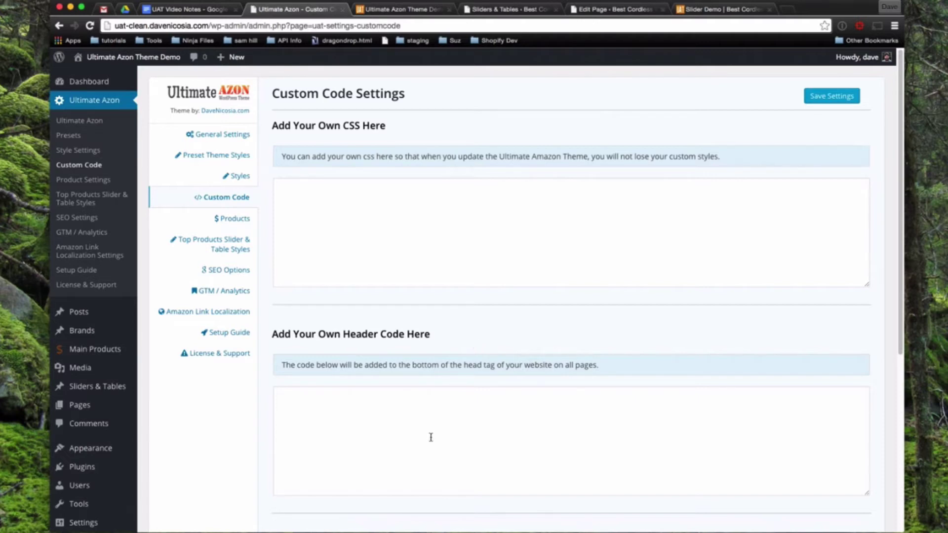
{"action": "scroll", "coordinate": [430, 438], "scroll_direction": "down", "scroll_amount": 3}
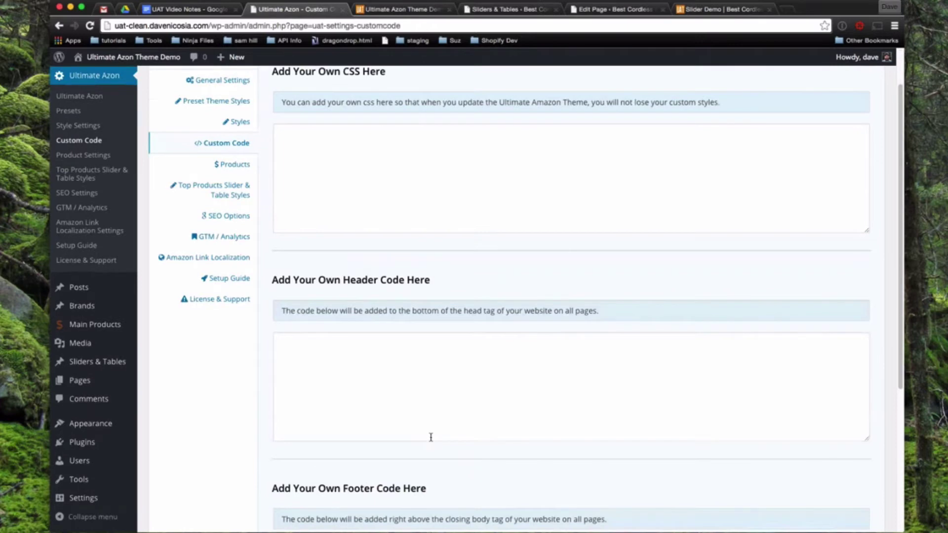
{"action": "scroll", "coordinate": [431, 437], "scroll_direction": "down", "scroll_amount": 6}
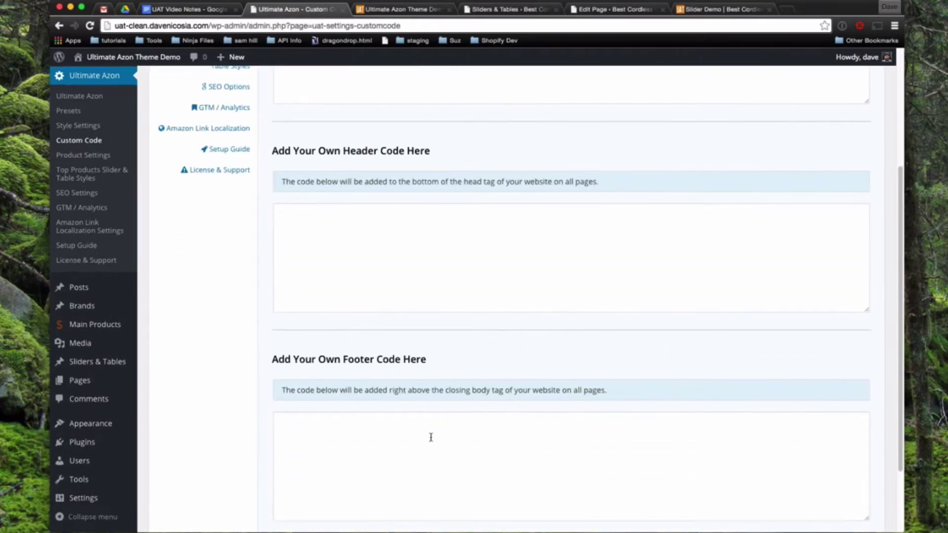
{"action": "scroll", "coordinate": [430, 437], "scroll_direction": "up", "scroll_amount": 8}
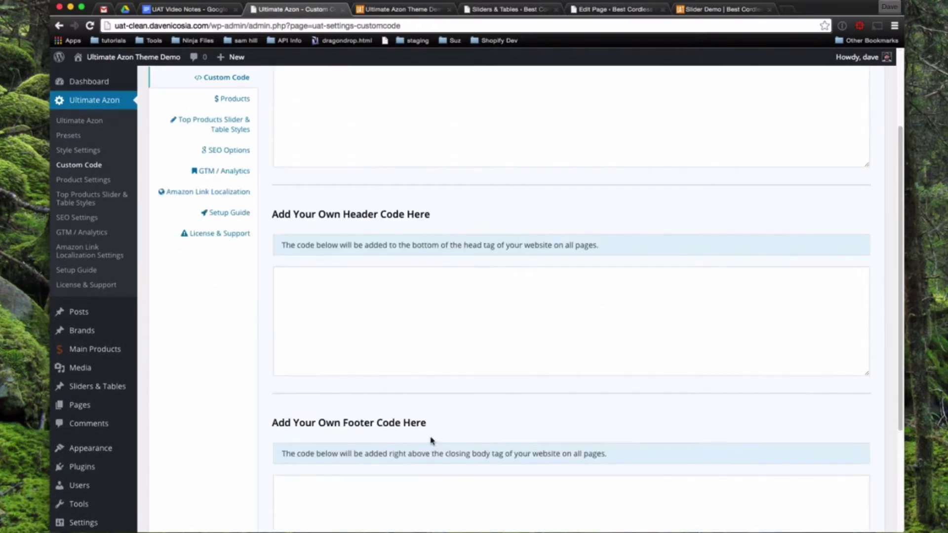
{"action": "left_click", "coordinate": [381, 234]}
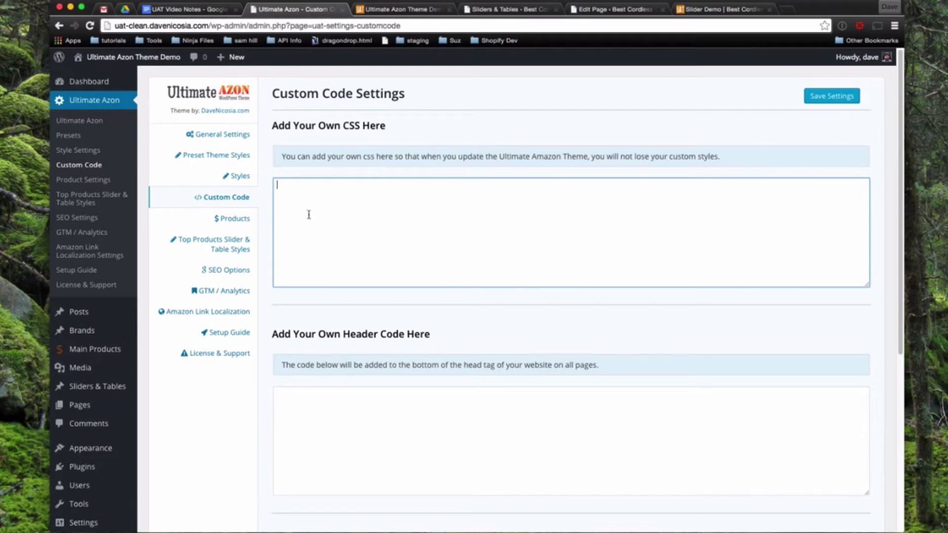
Open the Products settings and scroll through the main product and Related Product 1 options.
{"action": "left_click", "coordinate": [235, 220]}
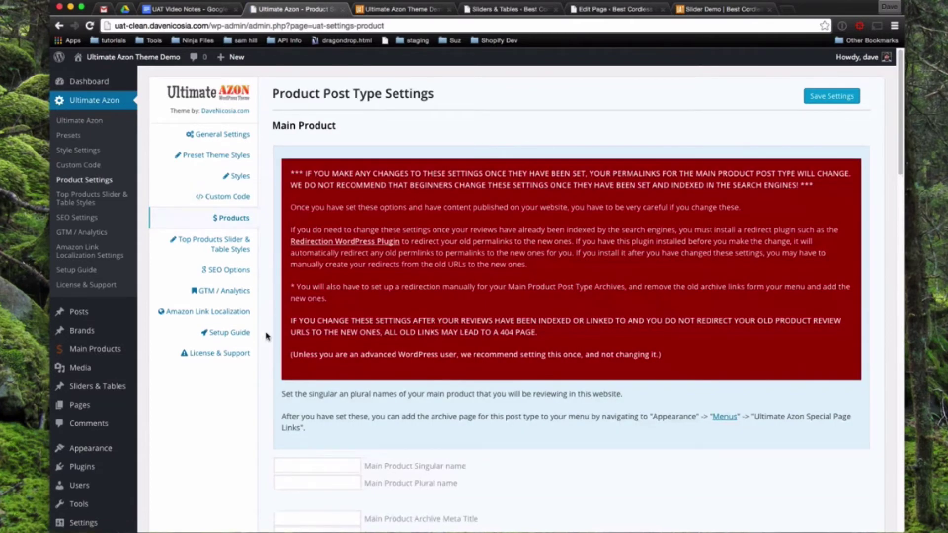
{"action": "scroll", "coordinate": [266, 336], "scroll_direction": "down", "scroll_amount": 5}
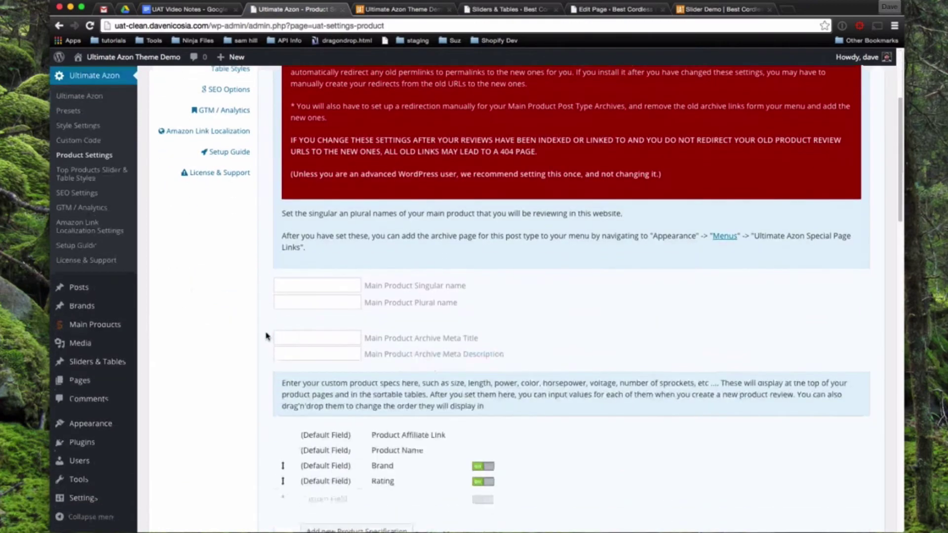
{"action": "scroll", "coordinate": [266, 336], "scroll_direction": "down", "scroll_amount": 2}
{"action": "scroll", "coordinate": [267, 336], "scroll_direction": "down", "scroll_amount": 2}
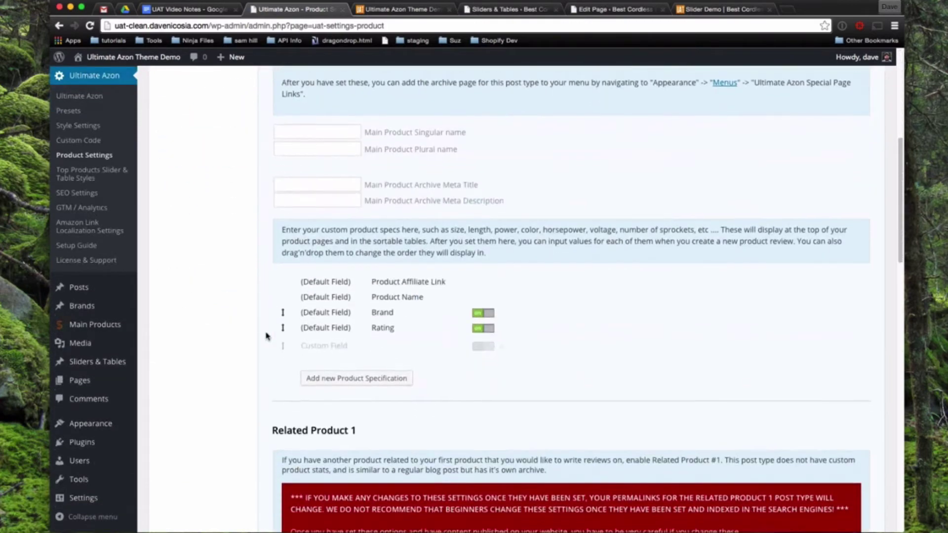
{"action": "scroll", "coordinate": [267, 336], "scroll_direction": "up", "scroll_amount": 2}
{"action": "mouse_move", "coordinate": [117, 352]}
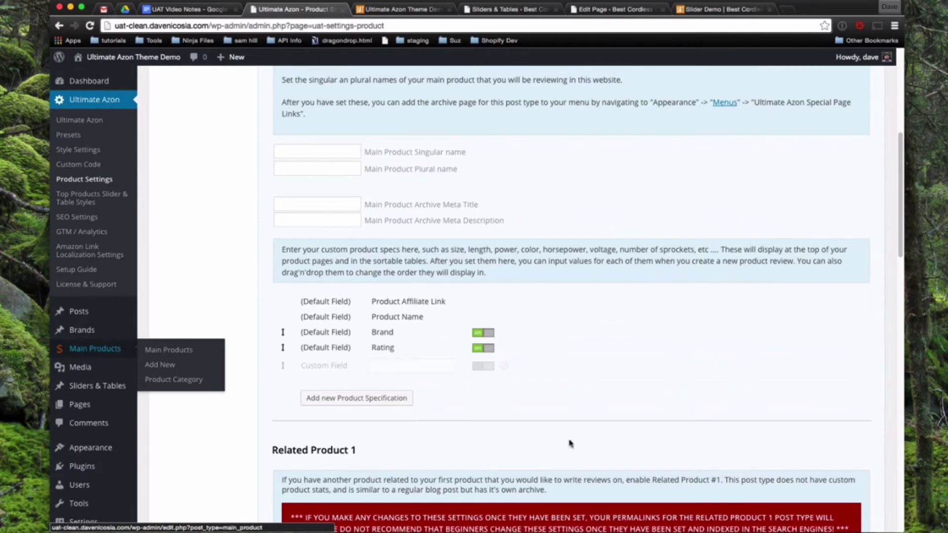
{"action": "scroll", "coordinate": [572, 444], "scroll_direction": "down", "scroll_amount": 2}
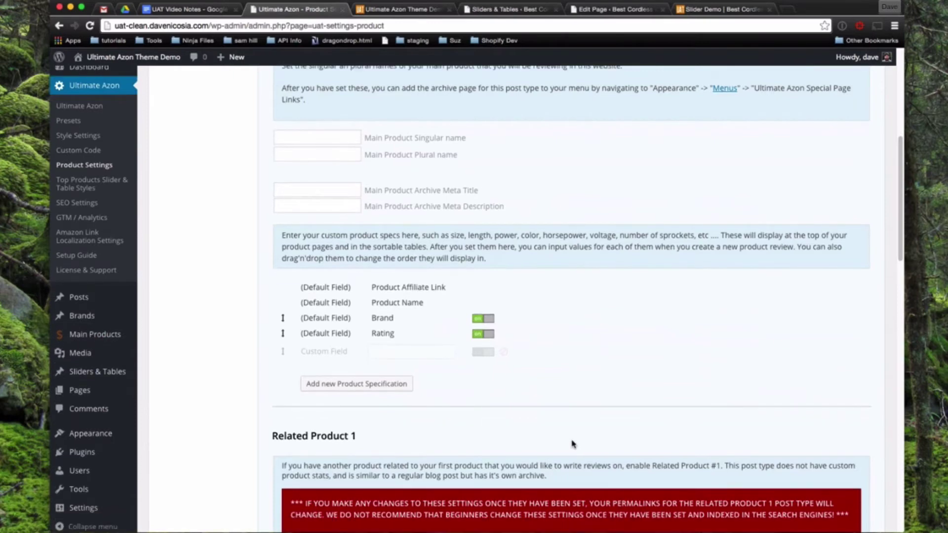
{"action": "scroll", "coordinate": [572, 440], "scroll_direction": "down", "scroll_amount": 5}
{"action": "scroll", "coordinate": [437, 173], "scroll_direction": "up", "scroll_amount": 3}
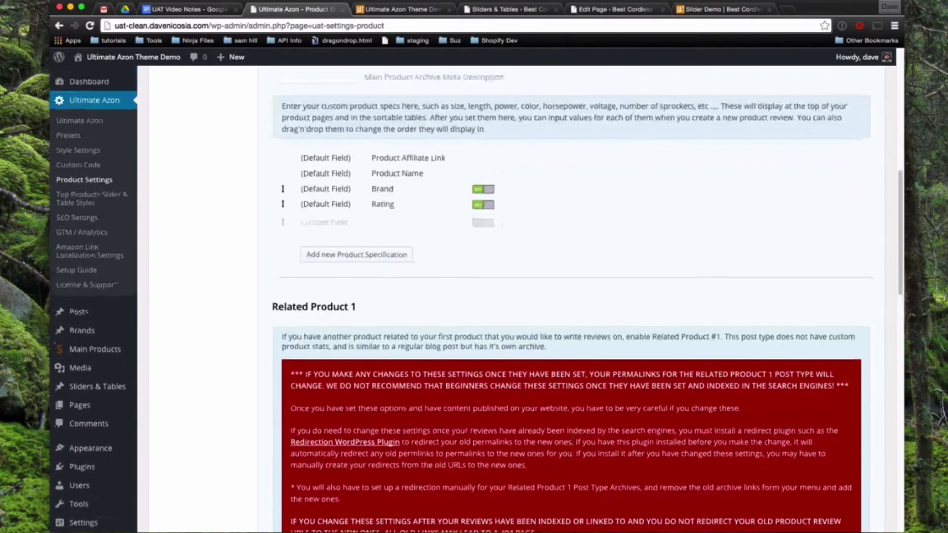
{"action": "scroll", "coordinate": [458, 276], "scroll_direction": "down", "scroll_amount": 10}
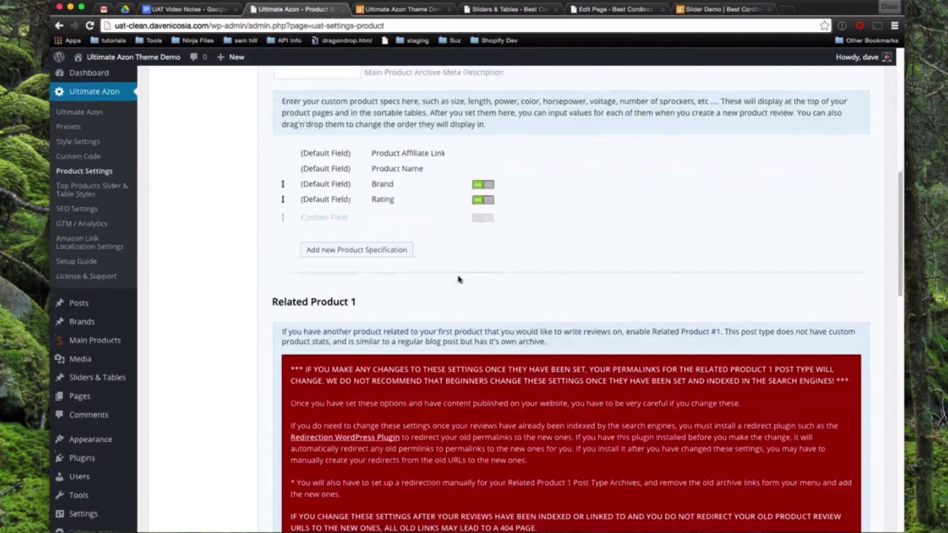
{"action": "scroll", "coordinate": [458, 277], "scroll_direction": "down", "scroll_amount": 3}
{"action": "scroll", "coordinate": [454, 275], "scroll_direction": "up", "scroll_amount": 20}
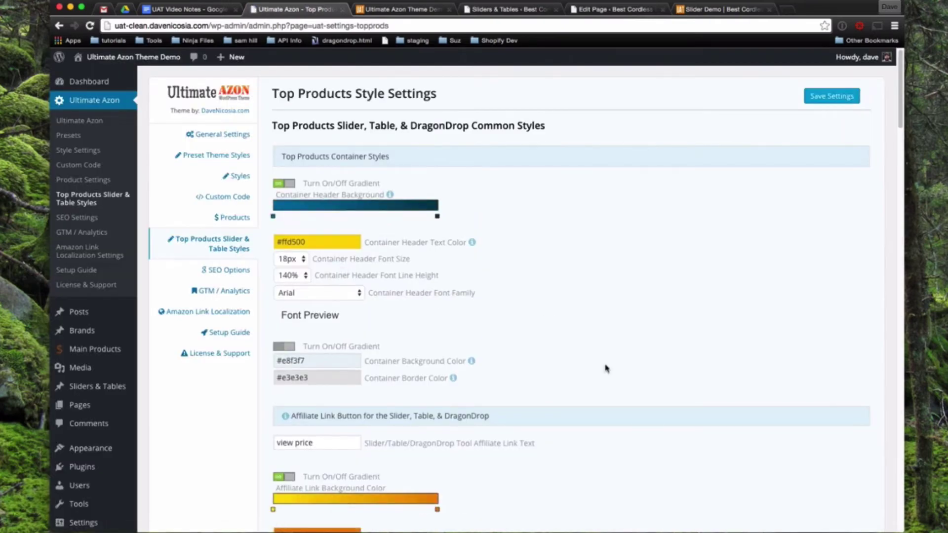
{"action": "scroll", "coordinate": [606, 368], "scroll_direction": "down", "scroll_amount": 10}
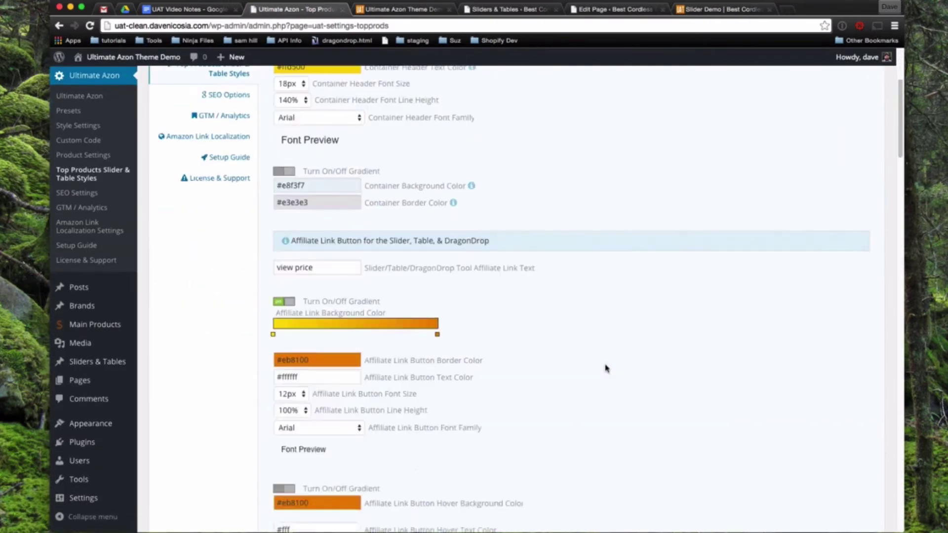
{"action": "scroll", "coordinate": [606, 368], "scroll_direction": "down", "scroll_amount": 15}
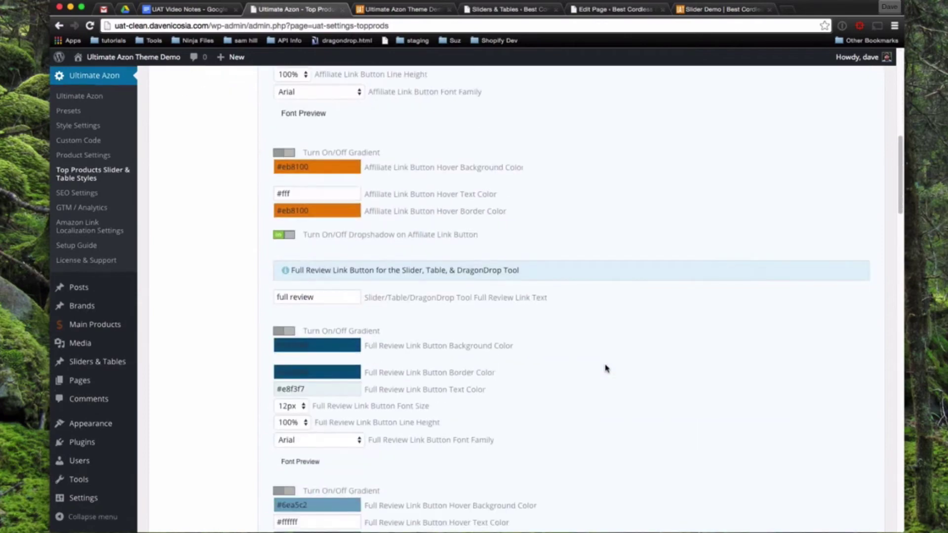
{"action": "scroll", "coordinate": [606, 369], "scroll_direction": "down", "scroll_amount": 18}
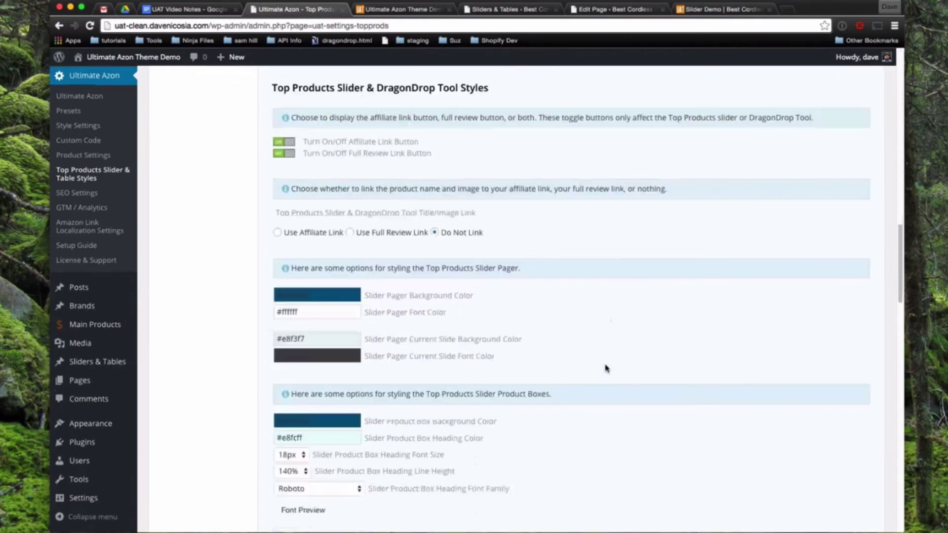
{"action": "scroll", "coordinate": [606, 369], "scroll_direction": "down", "scroll_amount": 1}
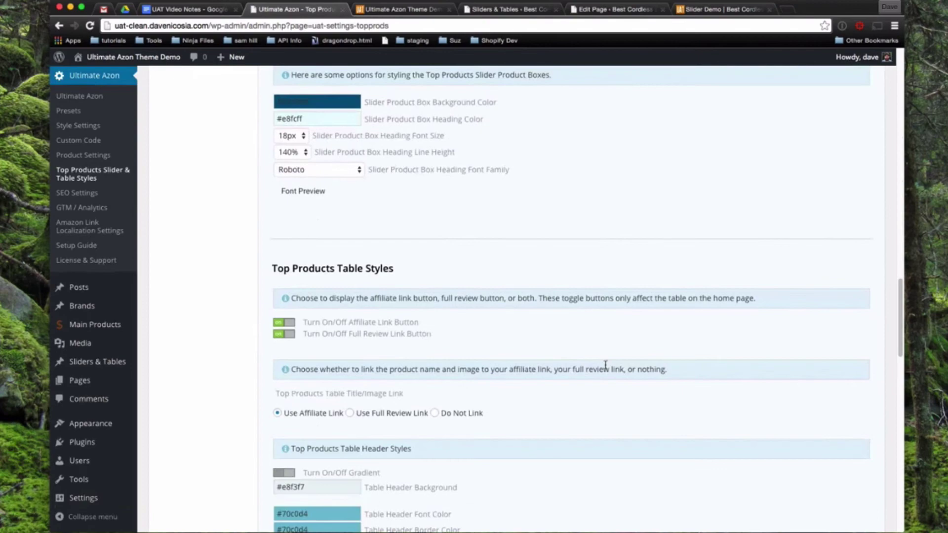
{"action": "scroll", "coordinate": [606, 367], "scroll_direction": "down", "scroll_amount": 11}
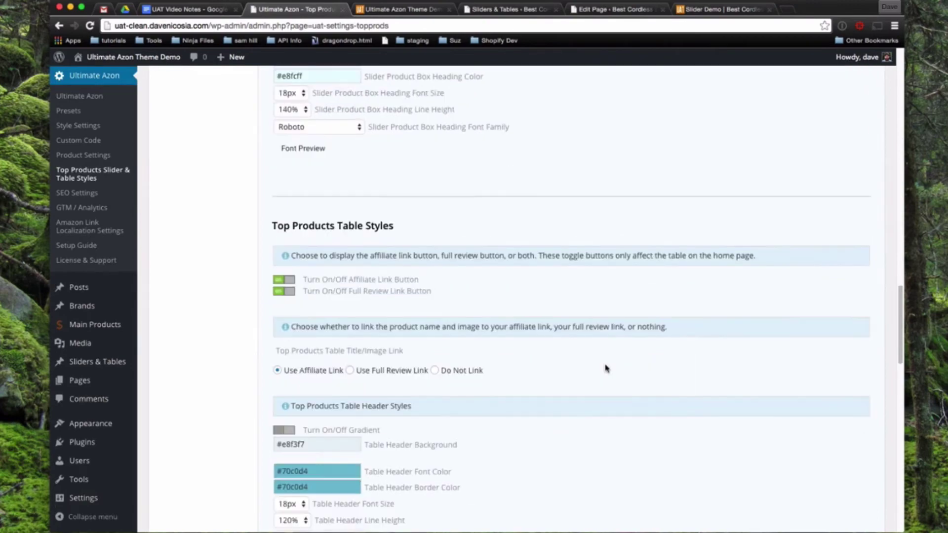
{"action": "scroll", "coordinate": [606, 369], "scroll_direction": "up", "scroll_amount": 20}
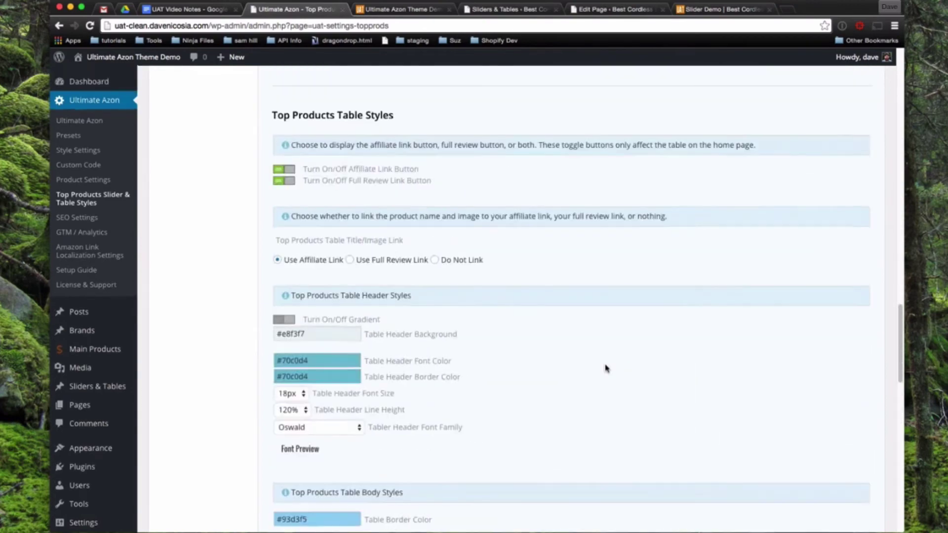
{"action": "scroll", "coordinate": [606, 369], "scroll_direction": "up", "scroll_amount": 18}
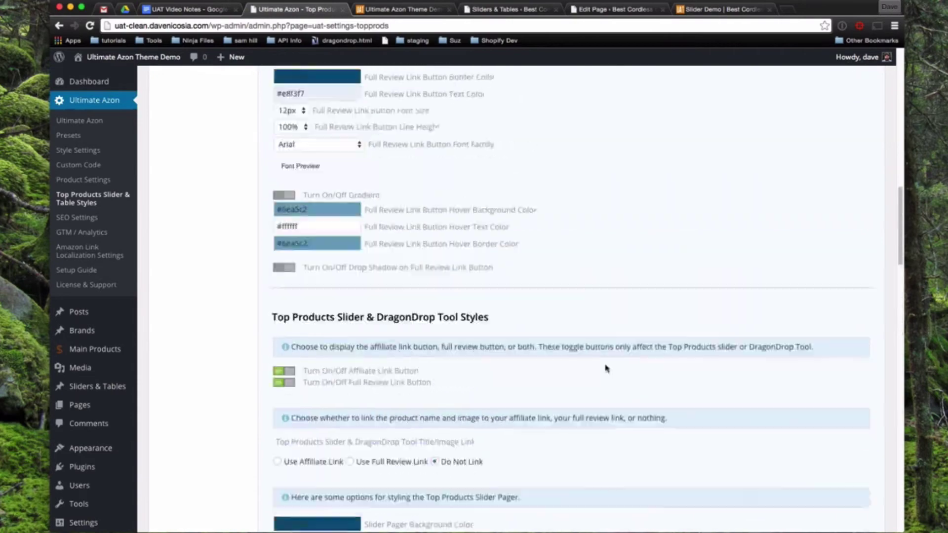
{"action": "scroll", "coordinate": [607, 369], "scroll_direction": "up", "scroll_amount": 15}
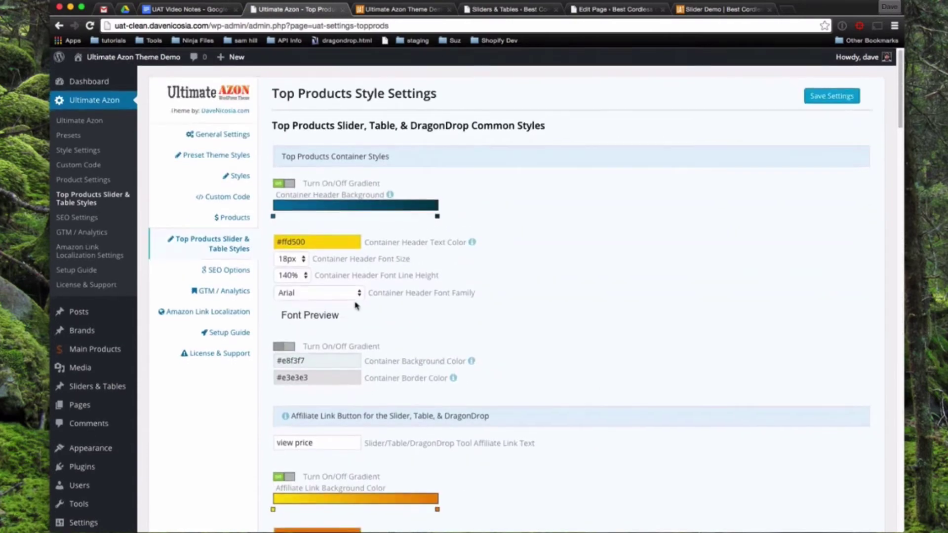
Open SEO Options and switch off the Turn On/Off Theme Built In SEO toggle.
{"action": "left_click", "coordinate": [230, 274]}
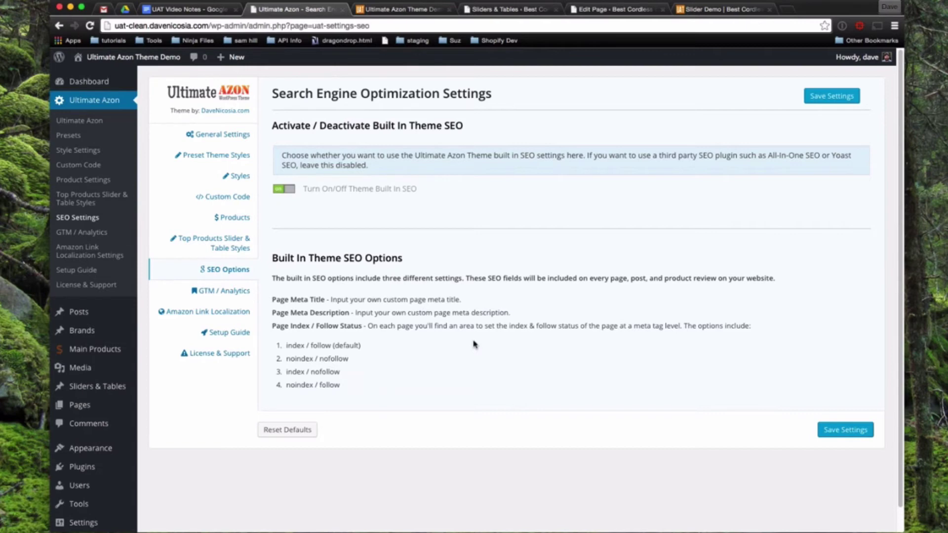
{"action": "left_click", "coordinate": [282, 193]}
Open GTM / Analytics and try the Standard Google Analytics tracking code option.
{"action": "left_click", "coordinate": [255, 293]}
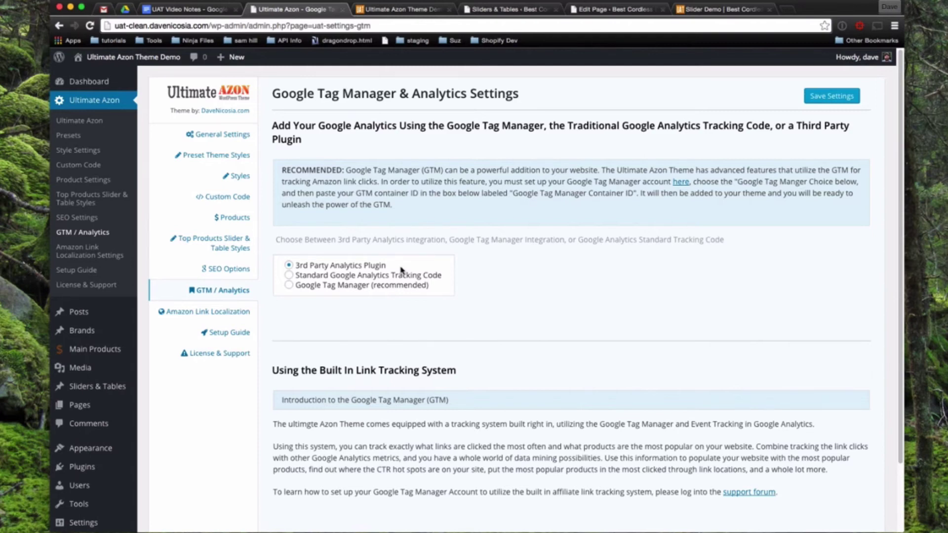
{"action": "left_click", "coordinate": [289, 275]}
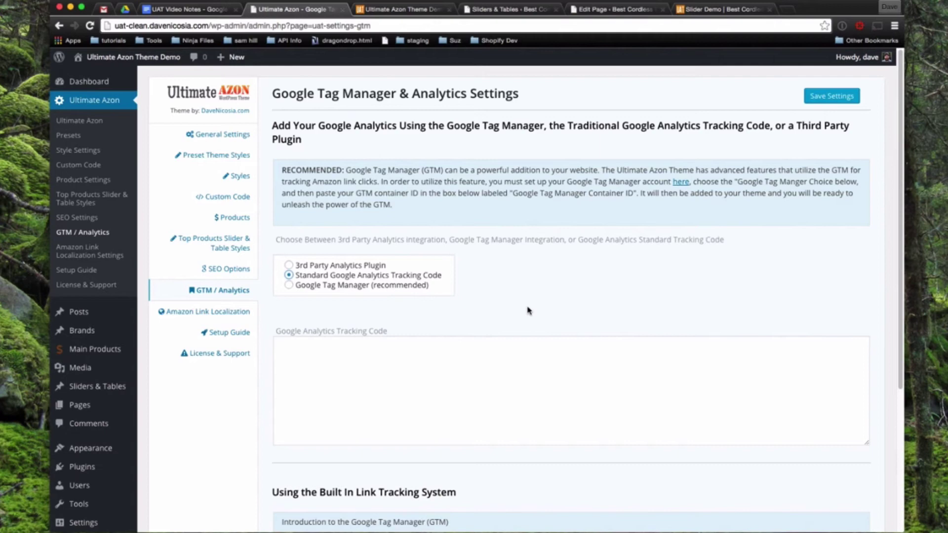
{"action": "scroll", "coordinate": [528, 310], "scroll_direction": "down", "scroll_amount": 3}
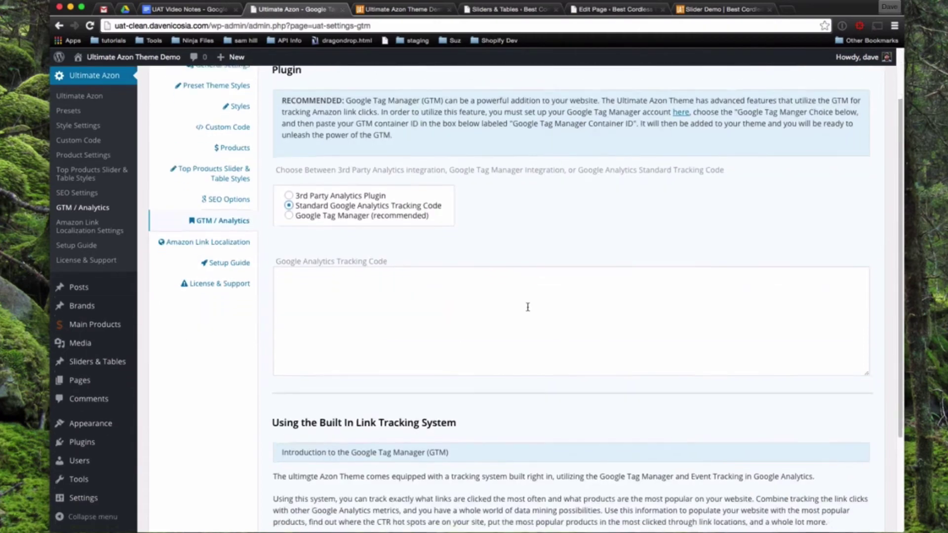
{"action": "left_click", "coordinate": [443, 301]}
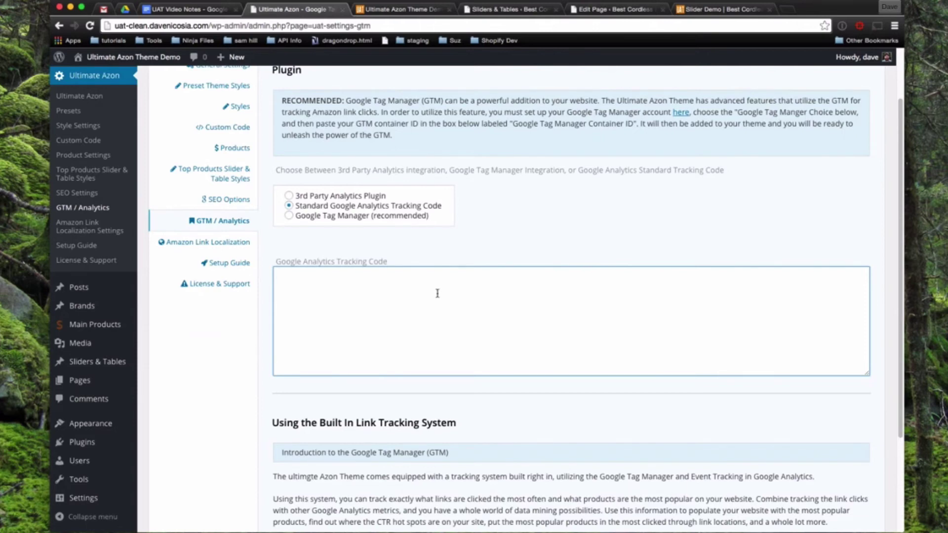
Switch analytics to Google Tag Manager (recommended) and select the empty Container ID field.
{"action": "left_click", "coordinate": [289, 217]}
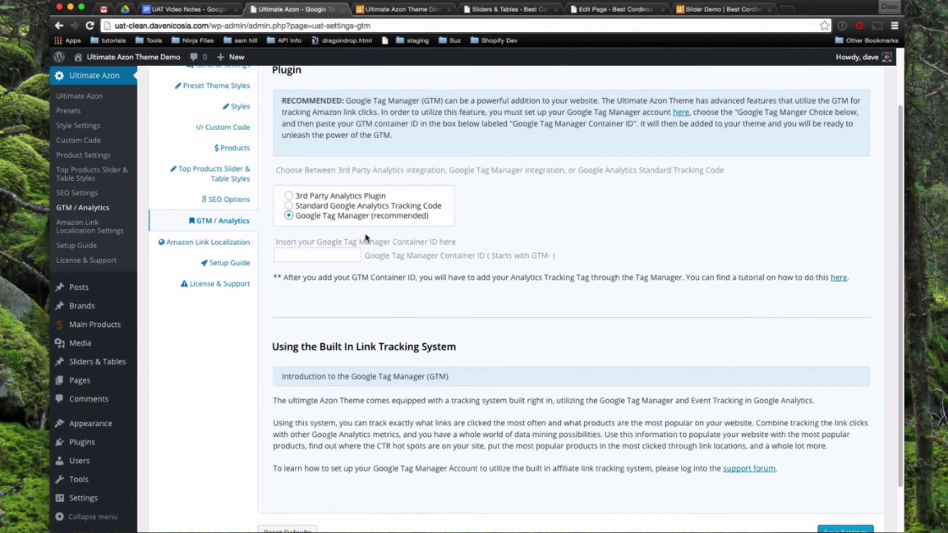
{"action": "left_click", "coordinate": [330, 254]}
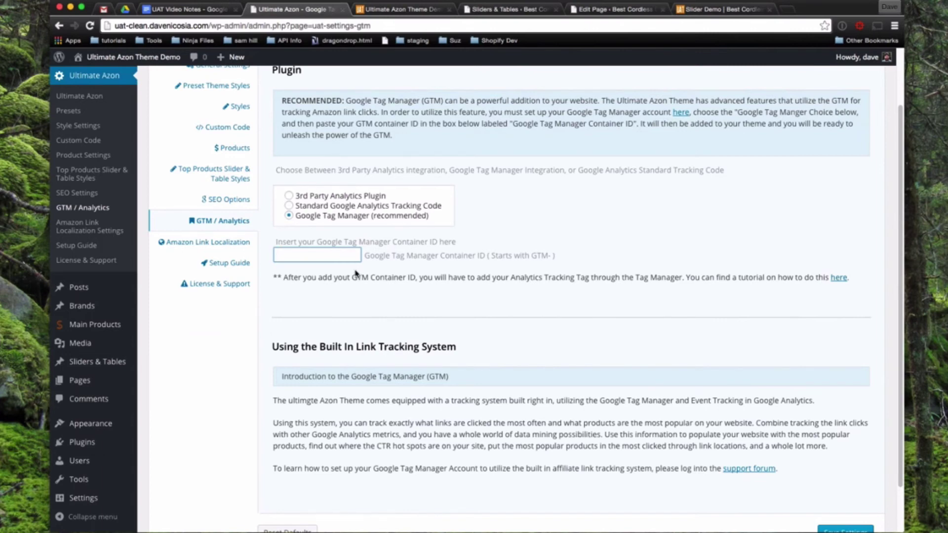
{"action": "scroll", "coordinate": [373, 323], "scroll_direction": "down", "scroll_amount": 1}
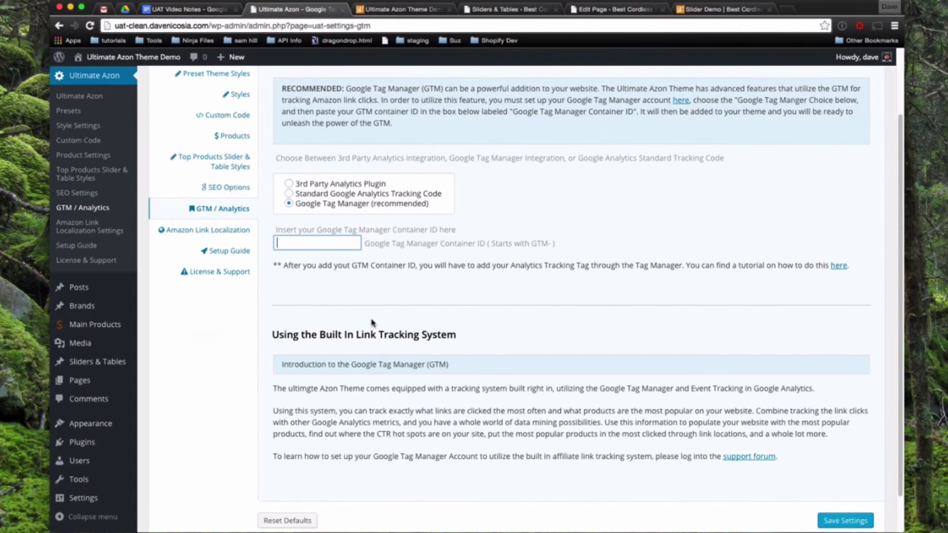
{"action": "scroll", "coordinate": [373, 324], "scroll_direction": "up", "scroll_amount": 5}
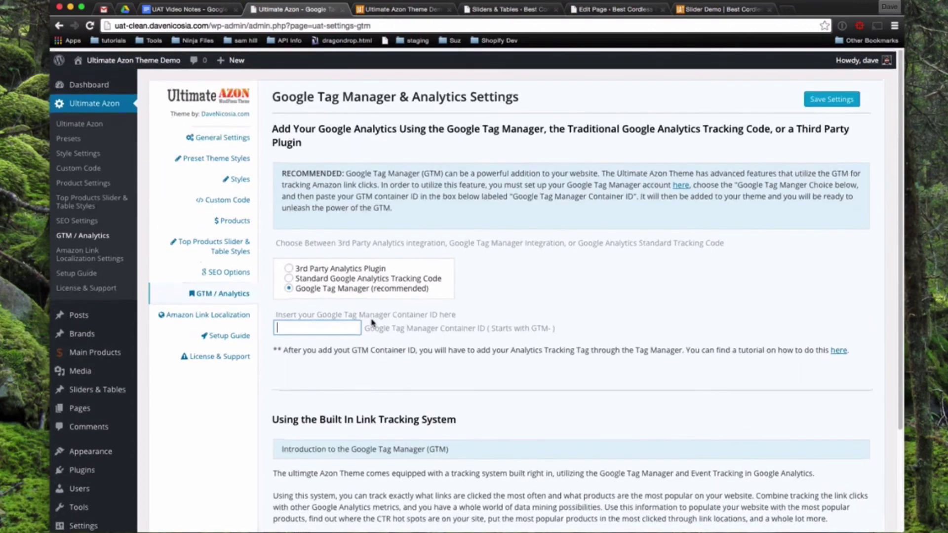
Open Amazon Link Localization and select the U.S.A. (.com) affiliate ID field.
{"action": "left_click", "coordinate": [212, 314]}
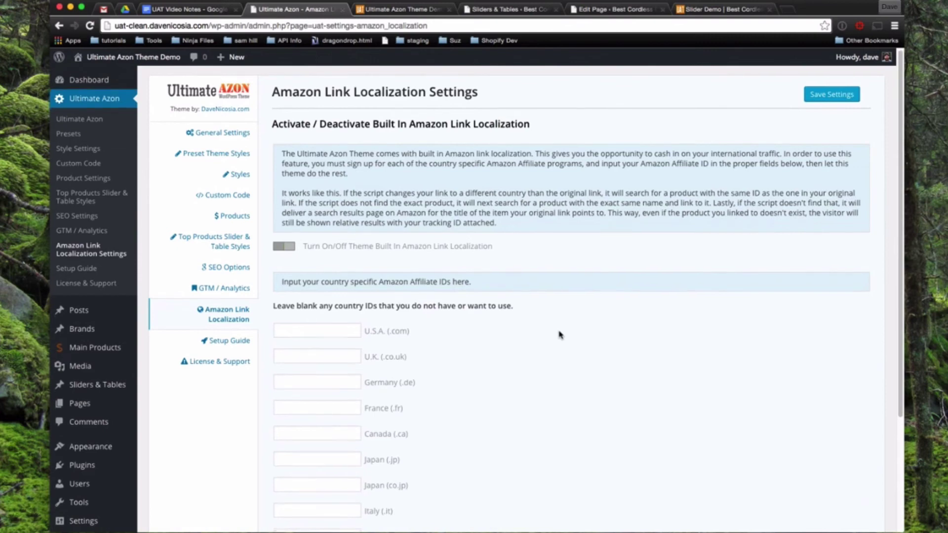
{"action": "scroll", "coordinate": [559, 334], "scroll_direction": "down", "scroll_amount": 5}
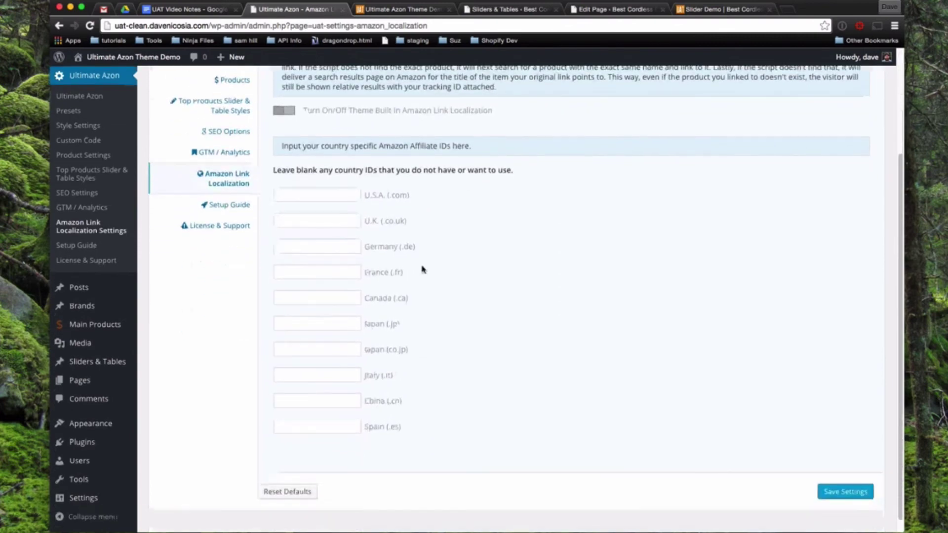
{"action": "left_click", "coordinate": [324, 195]}
Open the Setup Guide, scroll through every setup step, then scroll back up.
{"action": "left_click", "coordinate": [234, 208]}
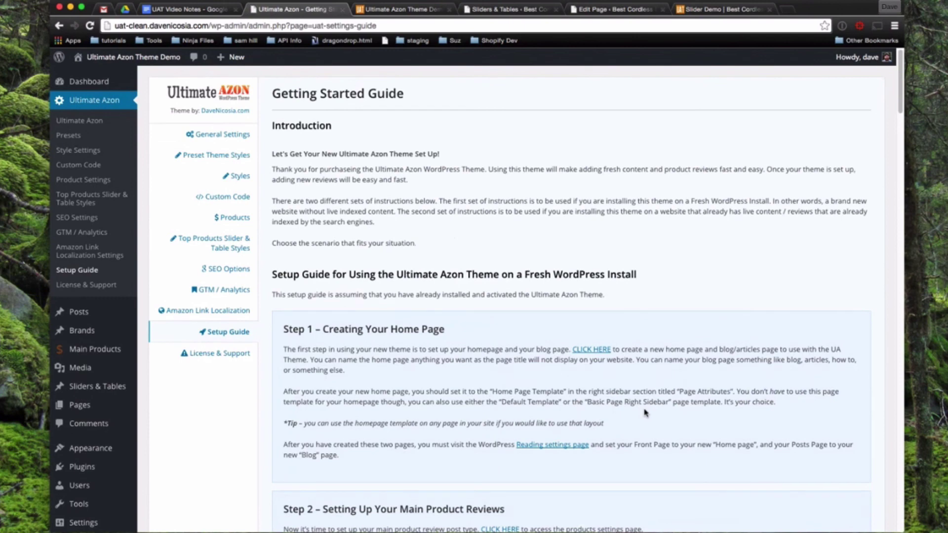
{"action": "scroll", "coordinate": [644, 413], "scroll_direction": "down", "scroll_amount": 5}
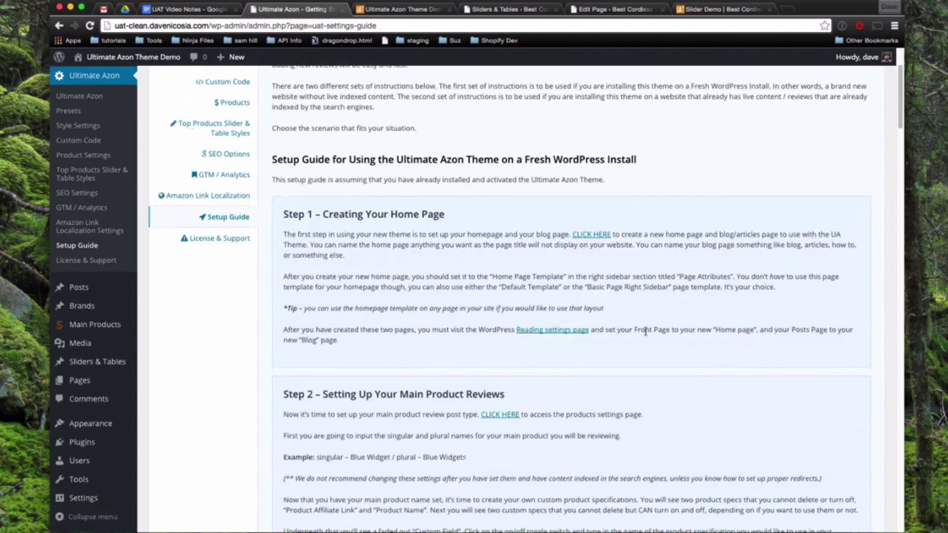
{"action": "scroll", "coordinate": [646, 335], "scroll_direction": "down", "scroll_amount": 5}
{"action": "scroll", "coordinate": [645, 335], "scroll_direction": "down", "scroll_amount": 5}
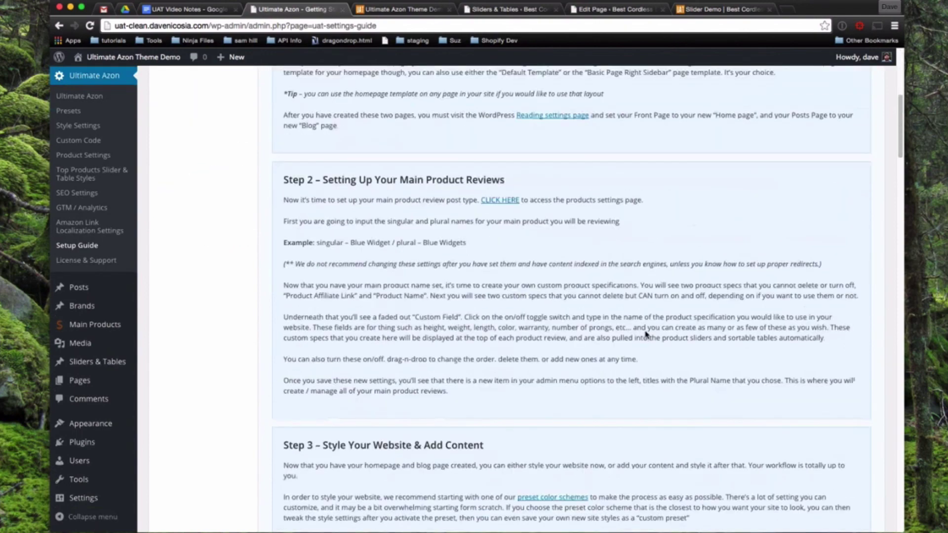
{"action": "scroll", "coordinate": [646, 334], "scroll_direction": "down", "scroll_amount": 10}
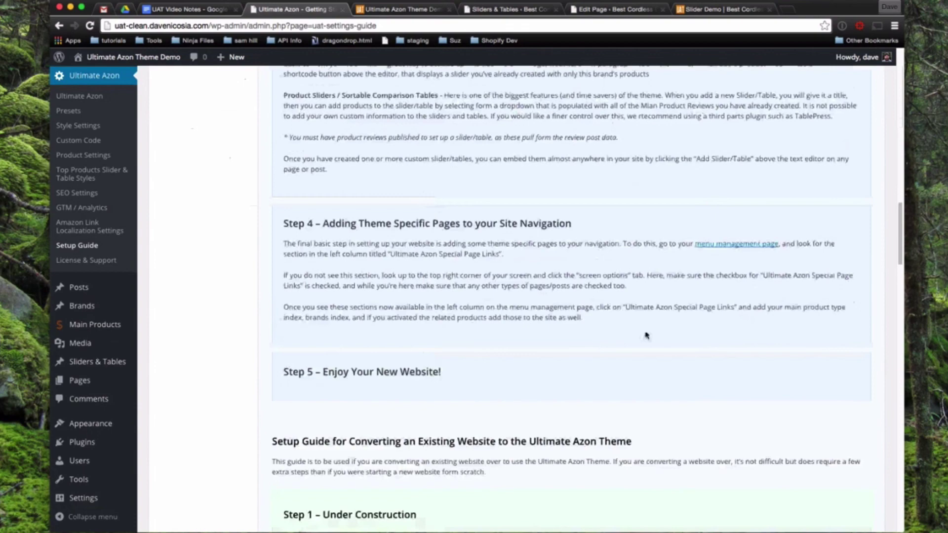
{"action": "scroll", "coordinate": [646, 334], "scroll_direction": "down", "scroll_amount": 8}
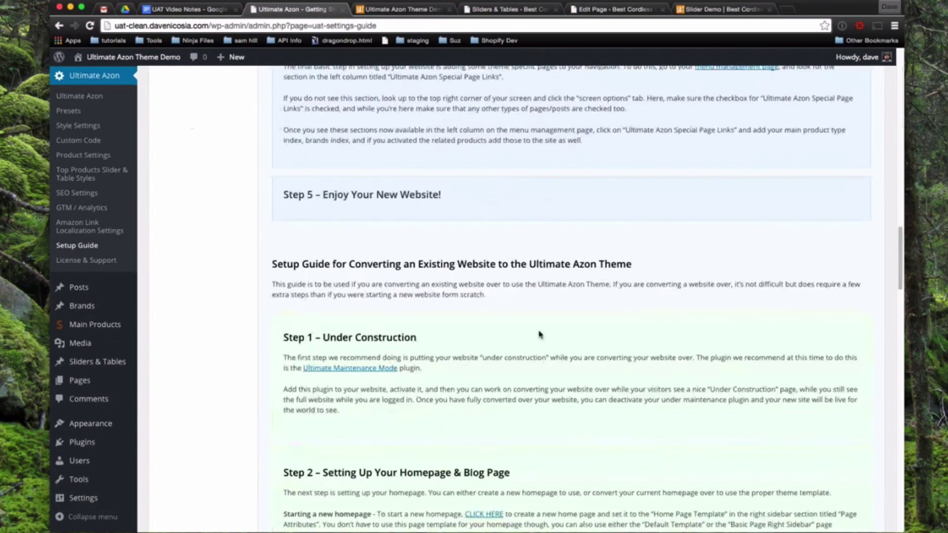
{"action": "scroll", "coordinate": [540, 334], "scroll_direction": "down", "scroll_amount": 19}
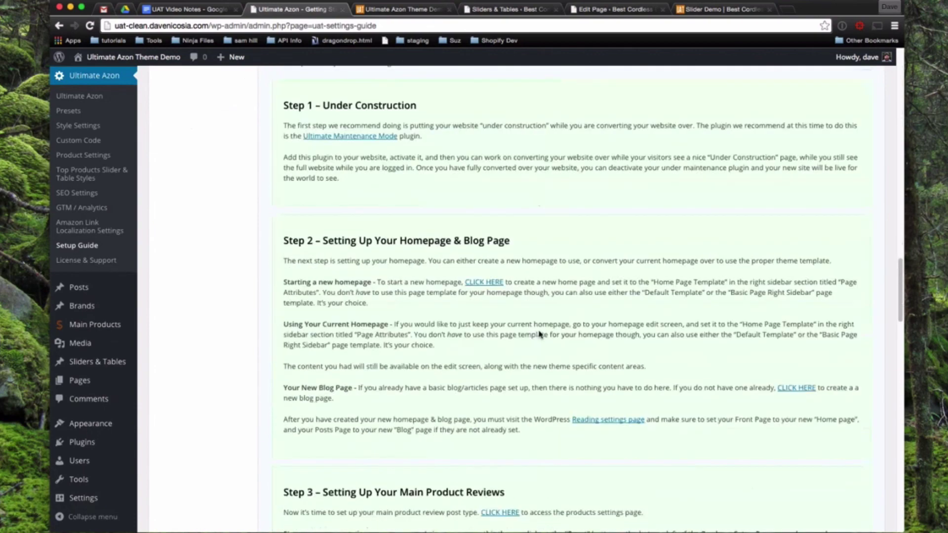
{"action": "scroll", "coordinate": [539, 330], "scroll_direction": "down", "scroll_amount": 14}
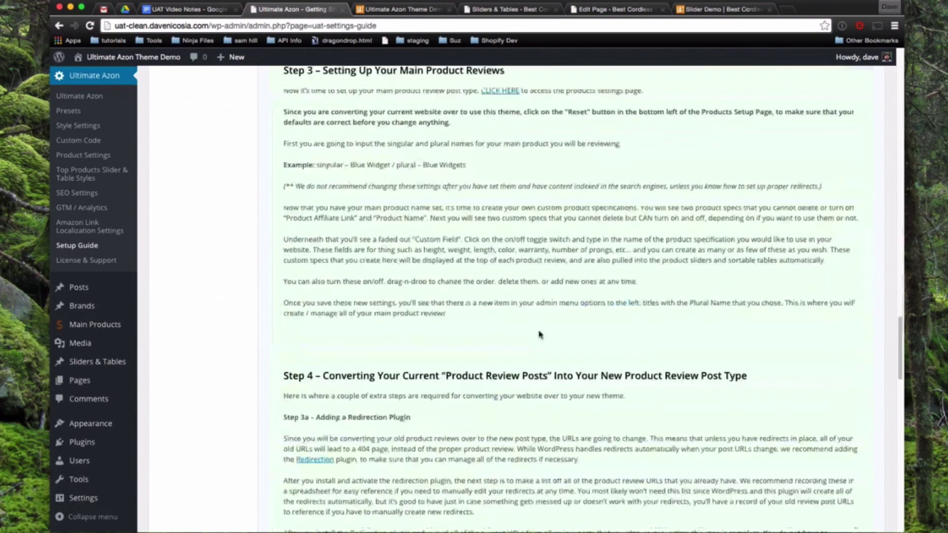
{"action": "scroll", "coordinate": [539, 335], "scroll_direction": "down", "scroll_amount": 15}
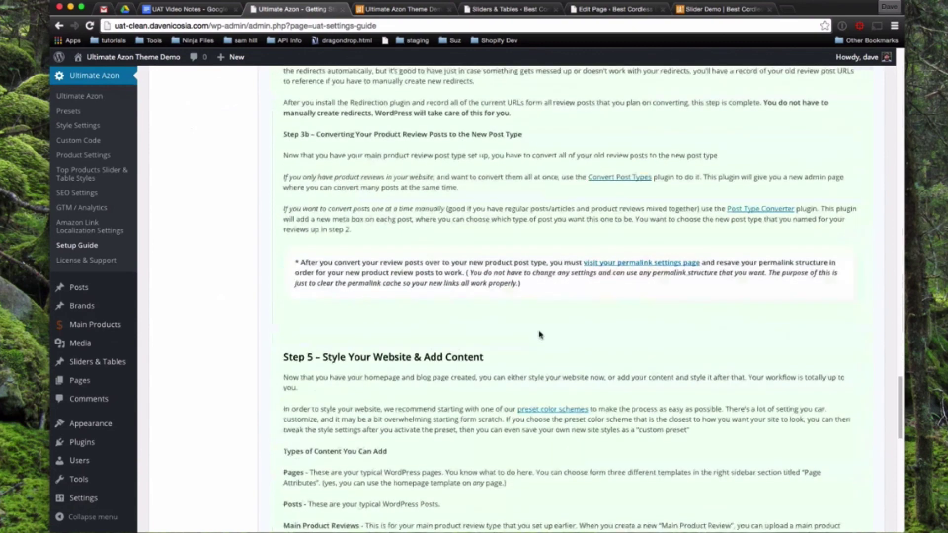
{"action": "scroll", "coordinate": [539, 331], "scroll_direction": "up", "scroll_amount": 20}
{"action": "scroll", "coordinate": [539, 331], "scroll_direction": "up", "scroll_amount": 20}
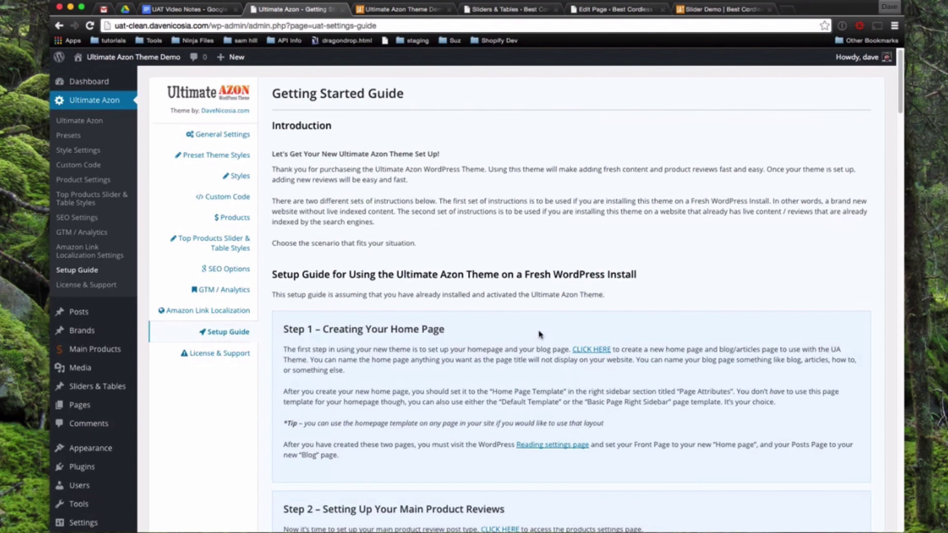
Check the Ultimate Azon License & Support page shows the license active, then return to General Settings.
{"action": "left_click", "coordinate": [216, 354]}
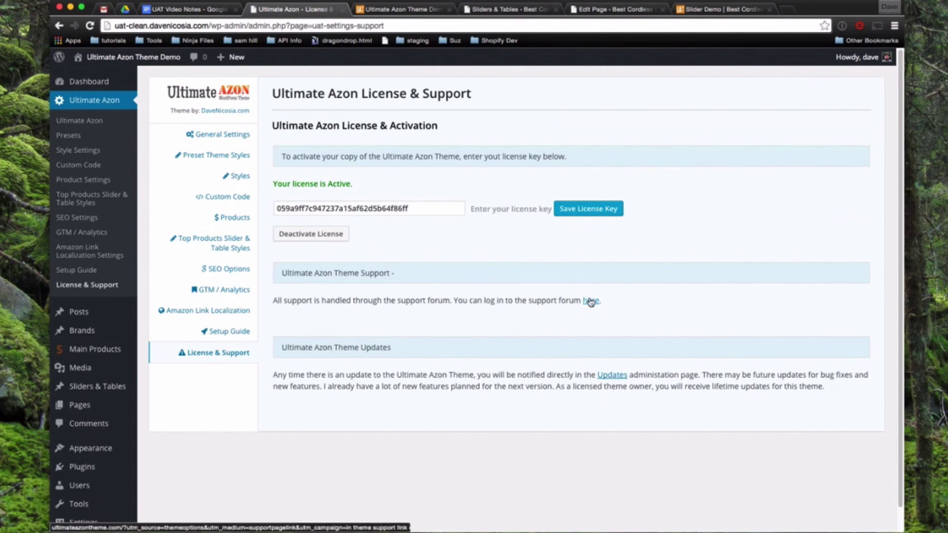
{"action": "left_click", "coordinate": [229, 138]}
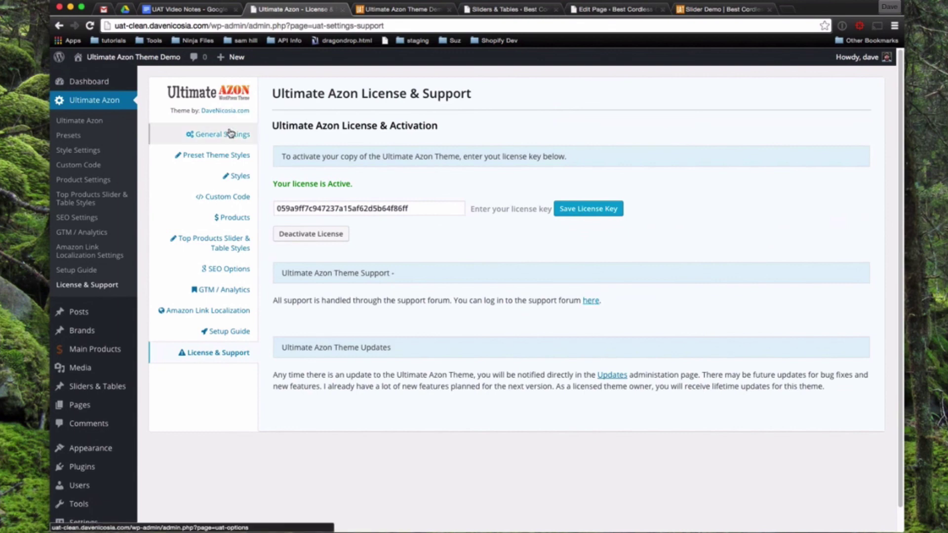